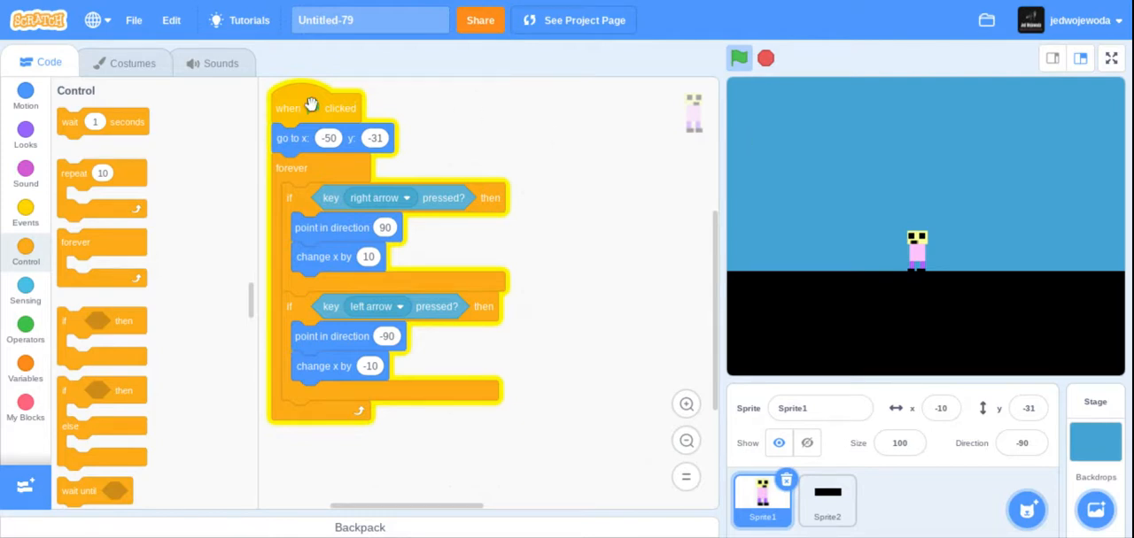
click(27, 220)
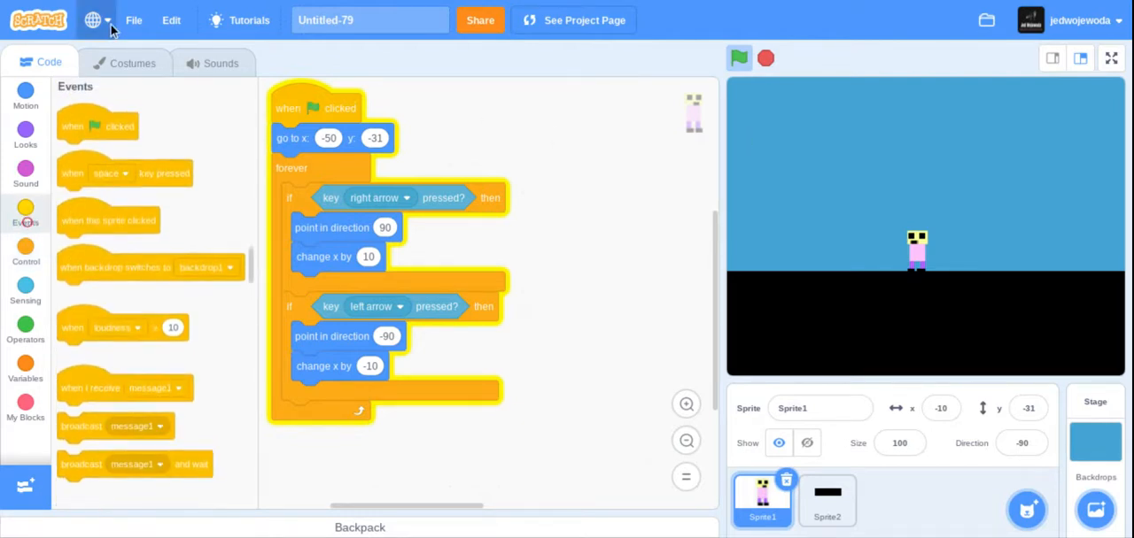
click(25, 94)
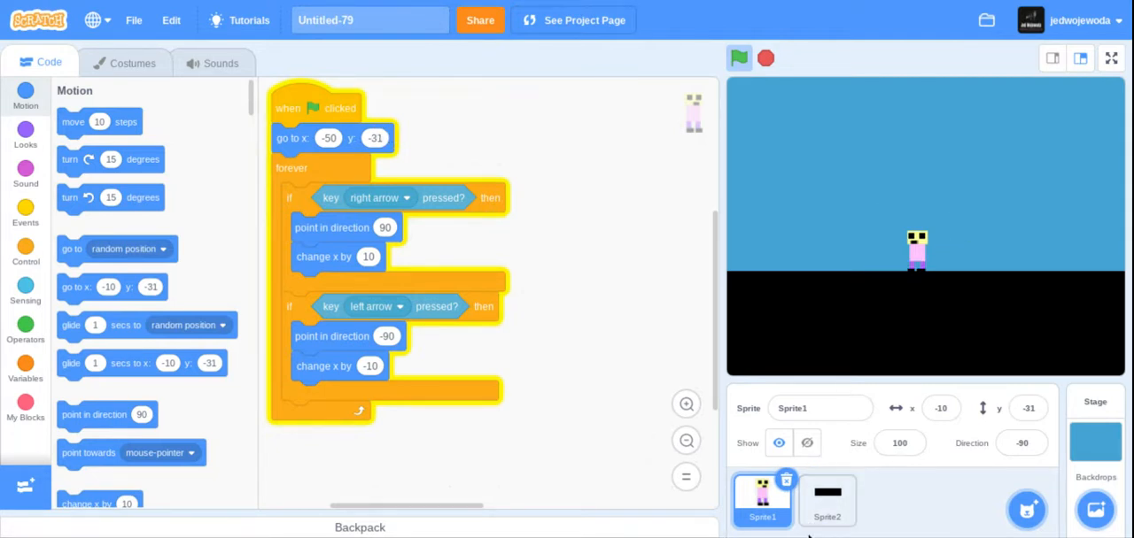
Try drawing a purple rectangle across Sprite2's ground costume, and undo it.
click(824, 512)
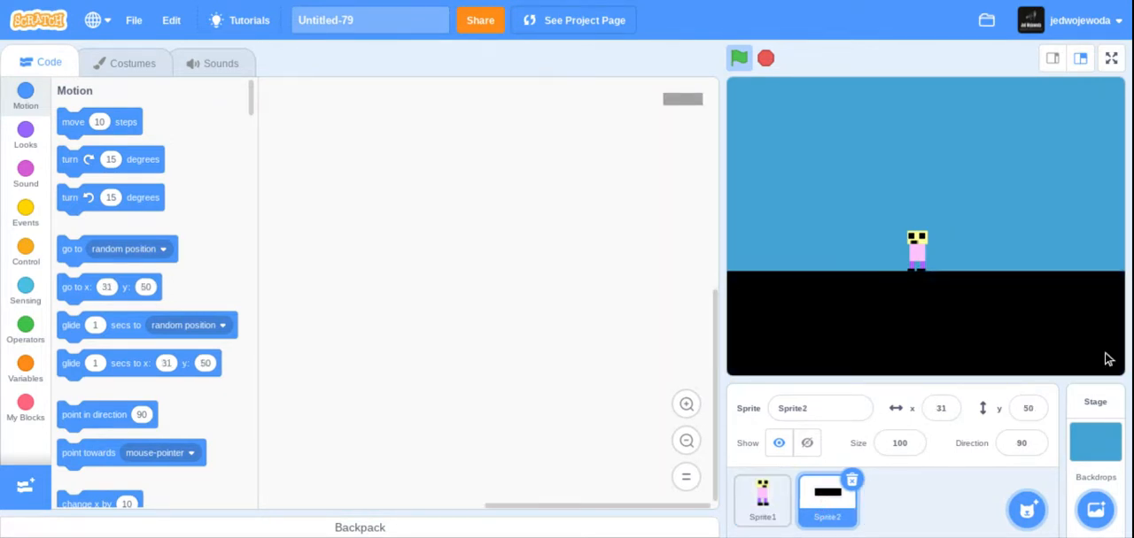
click(122, 58)
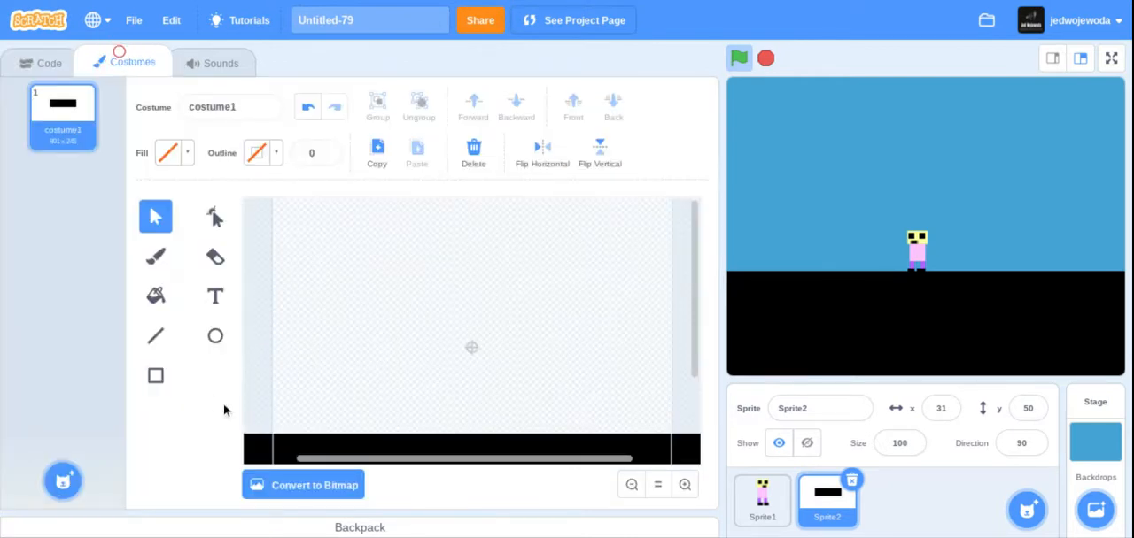
click(168, 388)
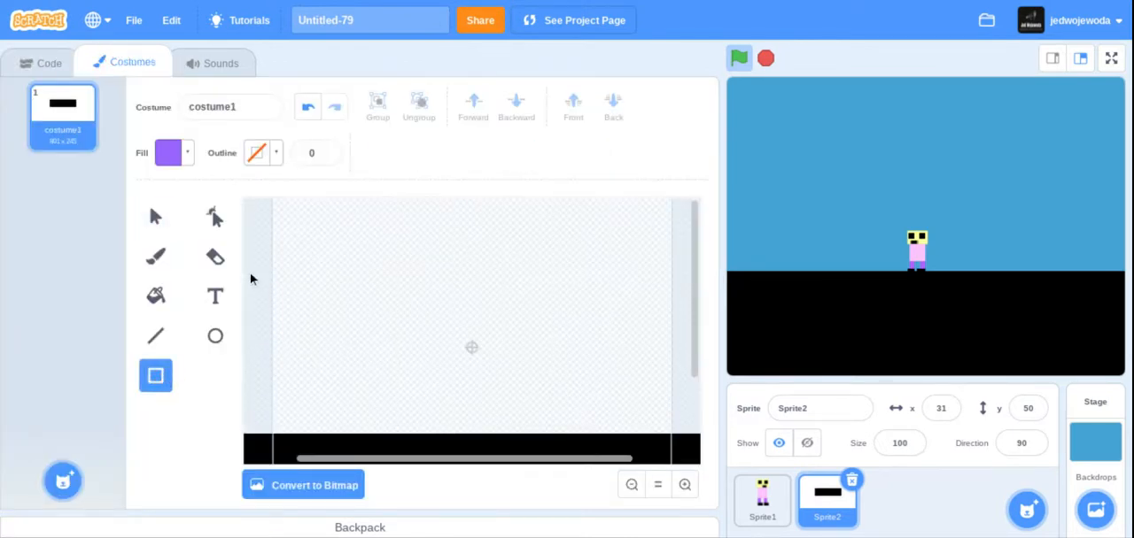
drag(250, 274, 699, 464)
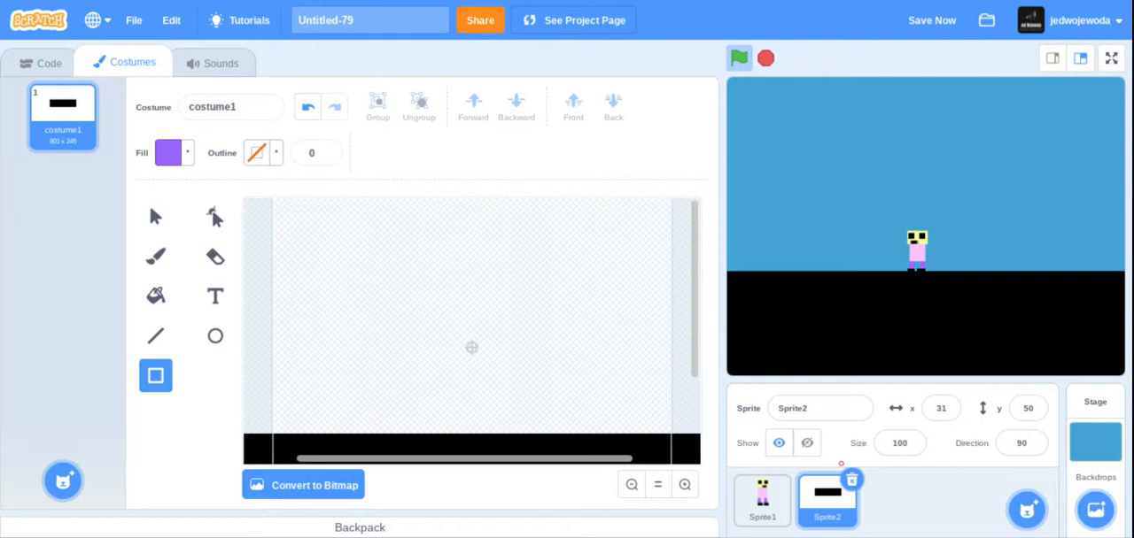
key(ctrl+z)
Change the fill to black, try drawing a wide rectangle above the ground in Sprite2's costume, and undo it.
click(174, 153)
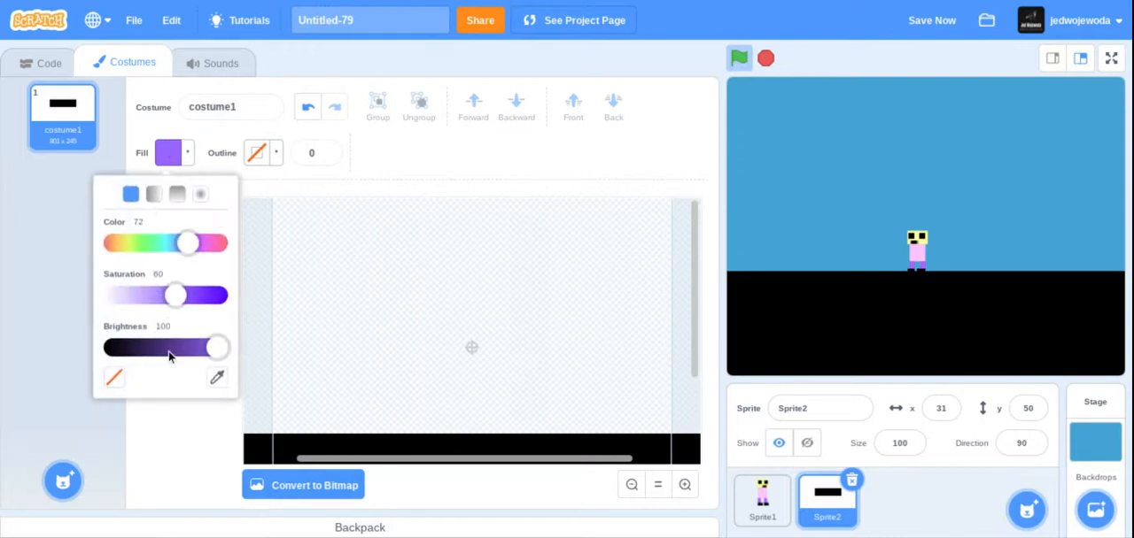
drag(217, 350, 76, 354)
click(30, 329)
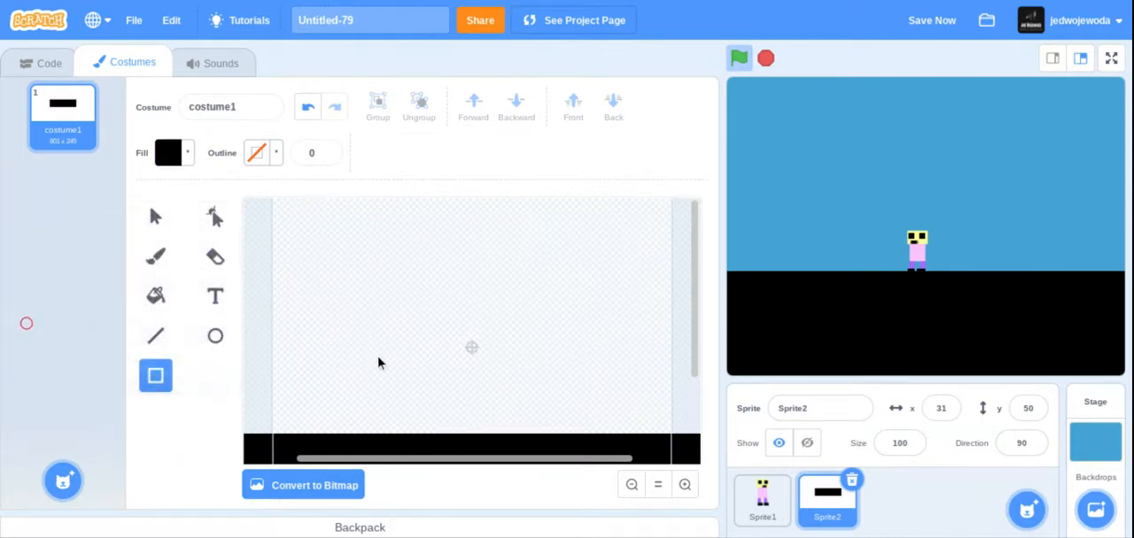
drag(255, 322, 701, 438)
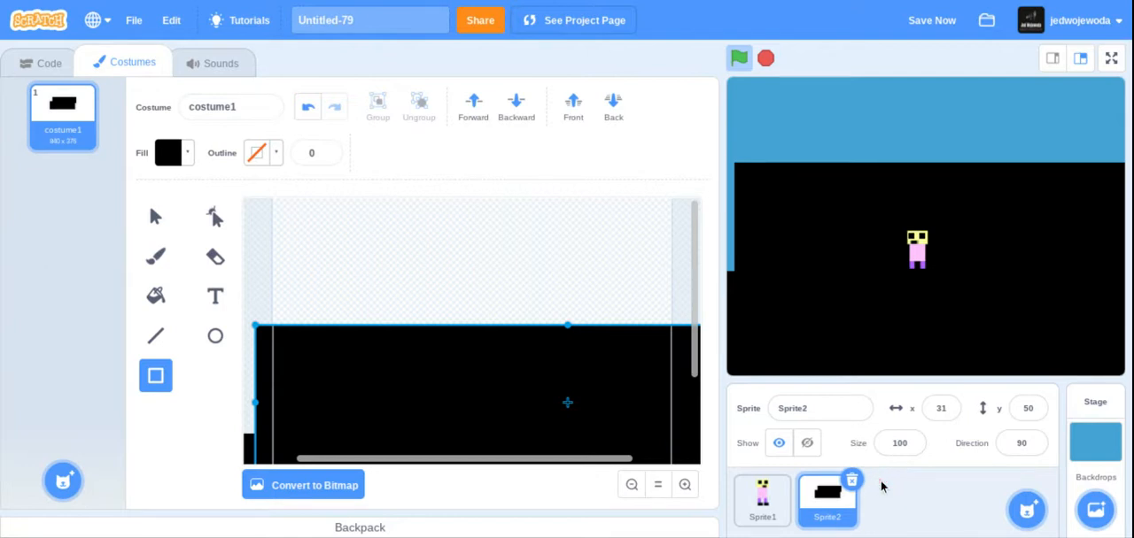
key(ctrl+z)
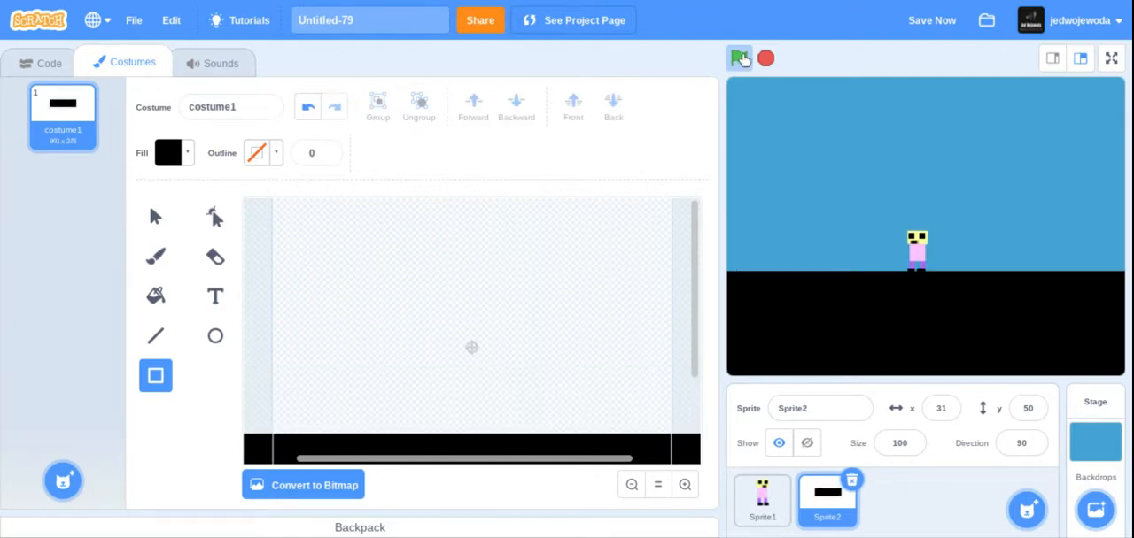
Run the project and lower the black ground sprite slightly on the stage to y 48.
click(740, 58)
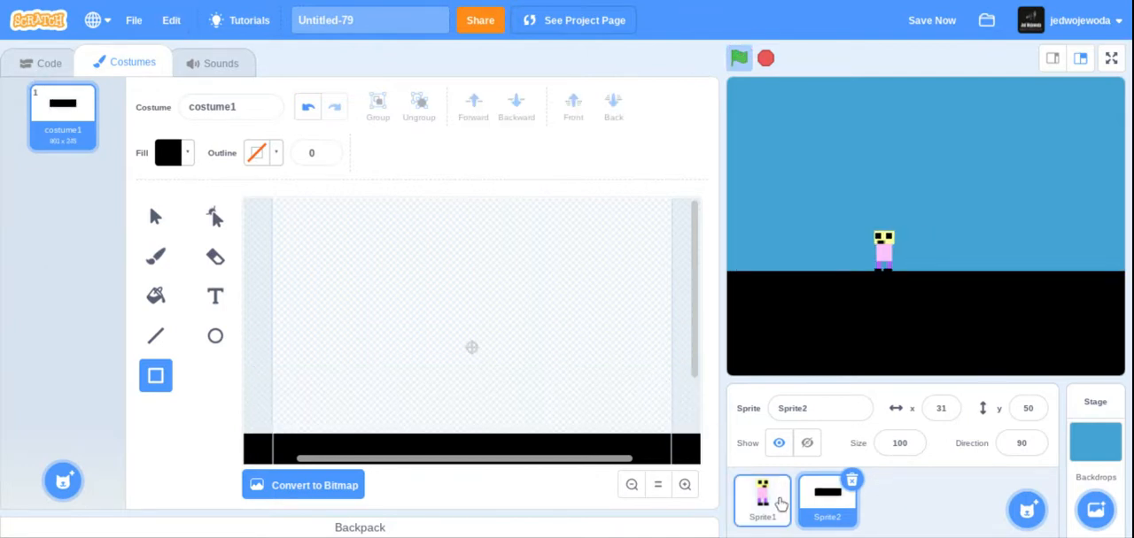
click(791, 498)
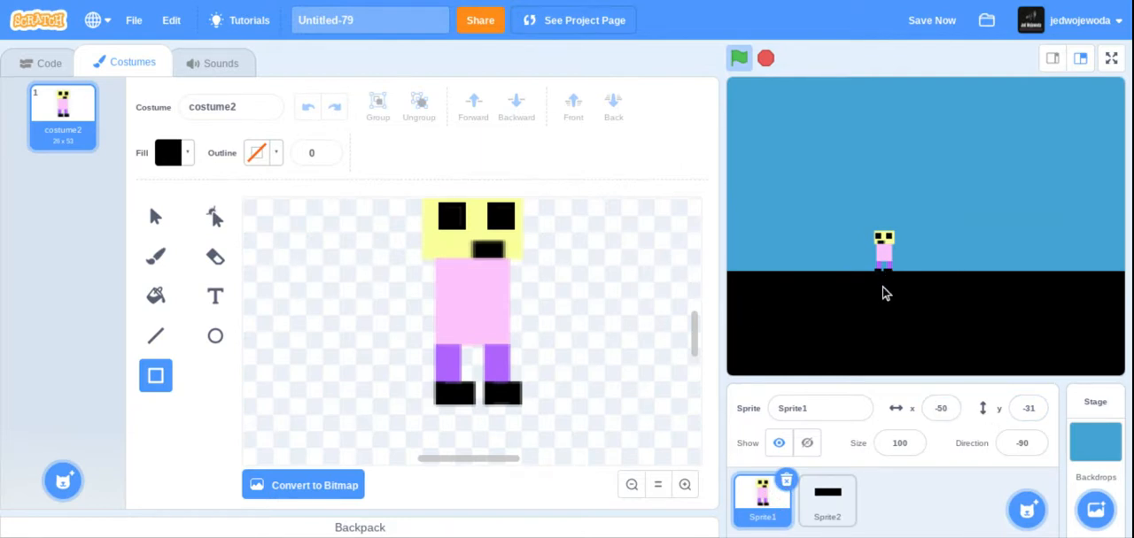
drag(883, 293, 883, 295)
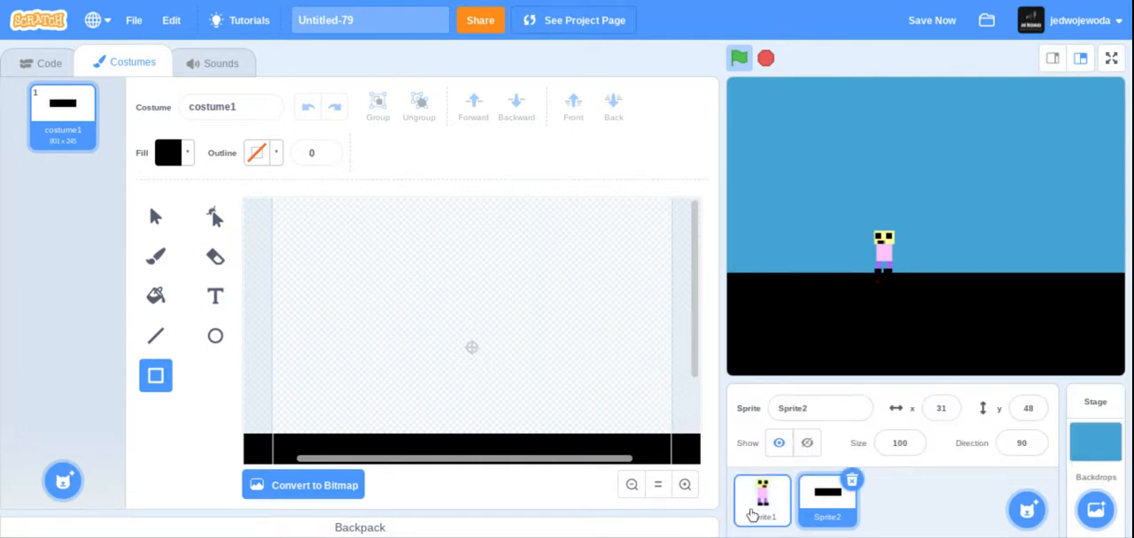
Examine the character artwork in Sprite1's costume.
click(755, 505)
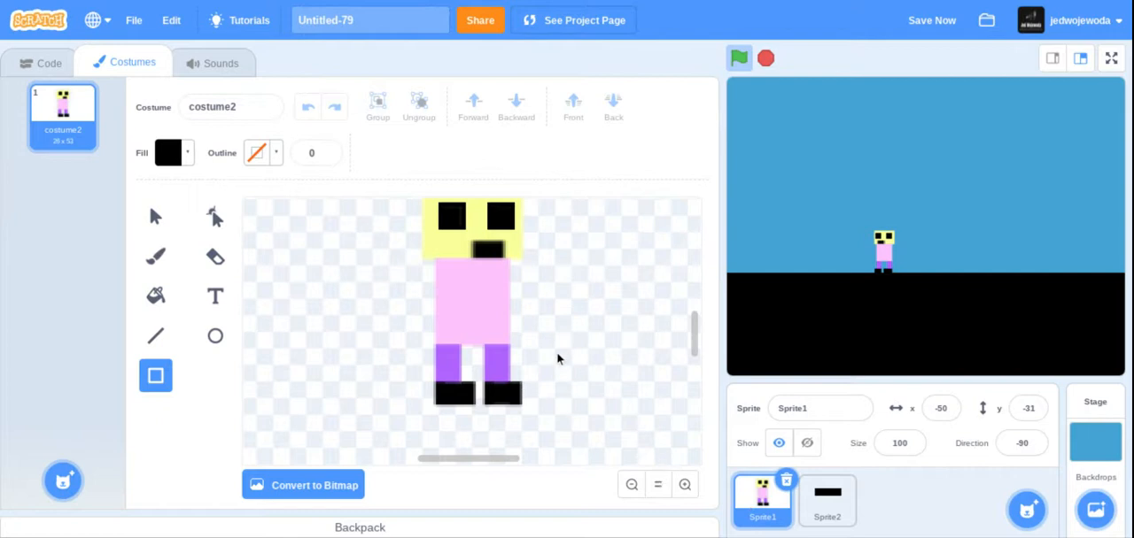
click(152, 217)
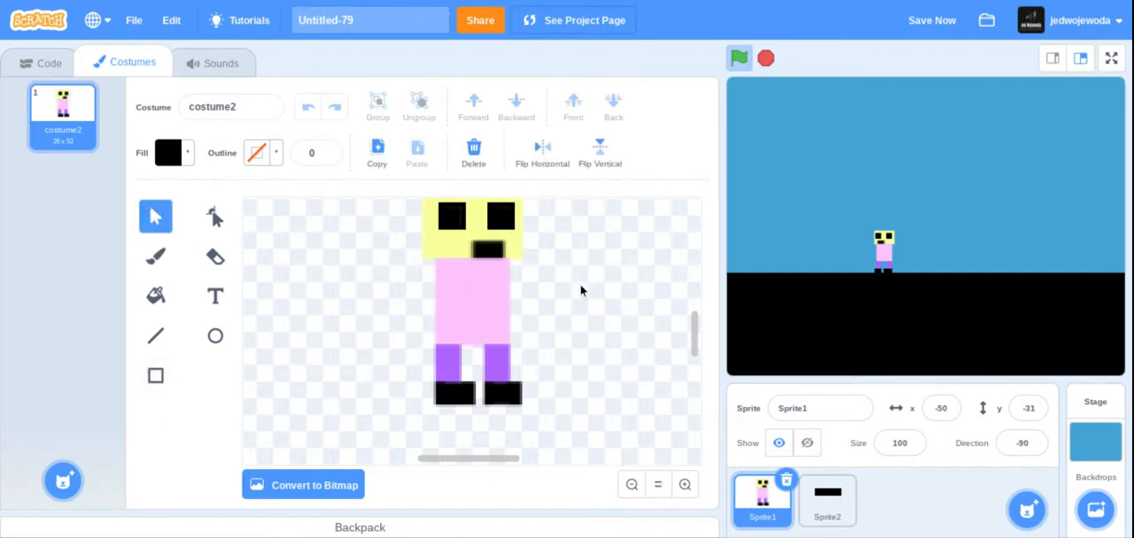
click(631, 484)
click(495, 270)
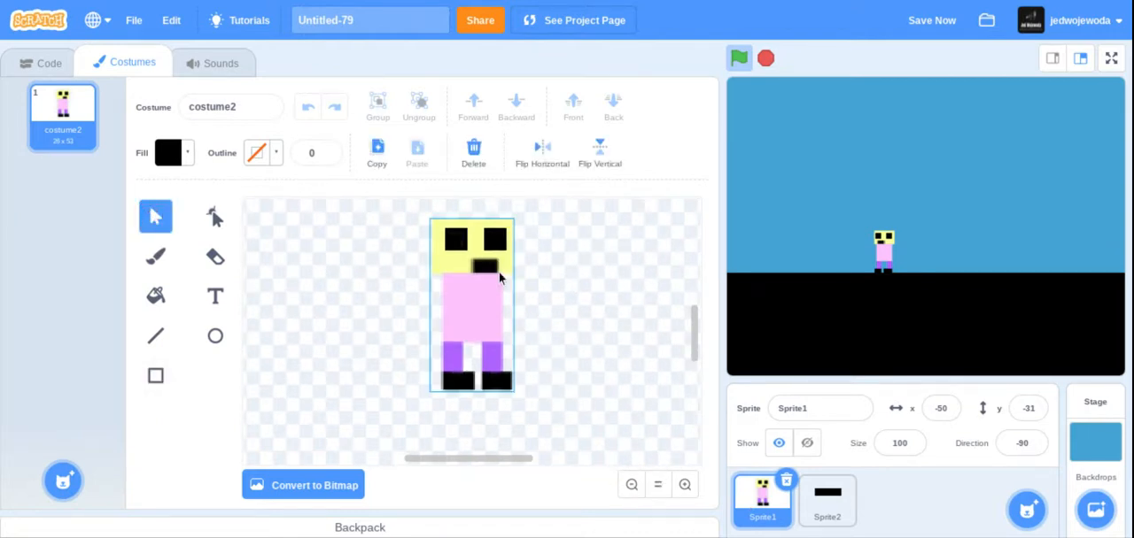
drag(488, 262, 474, 270)
click(361, 358)
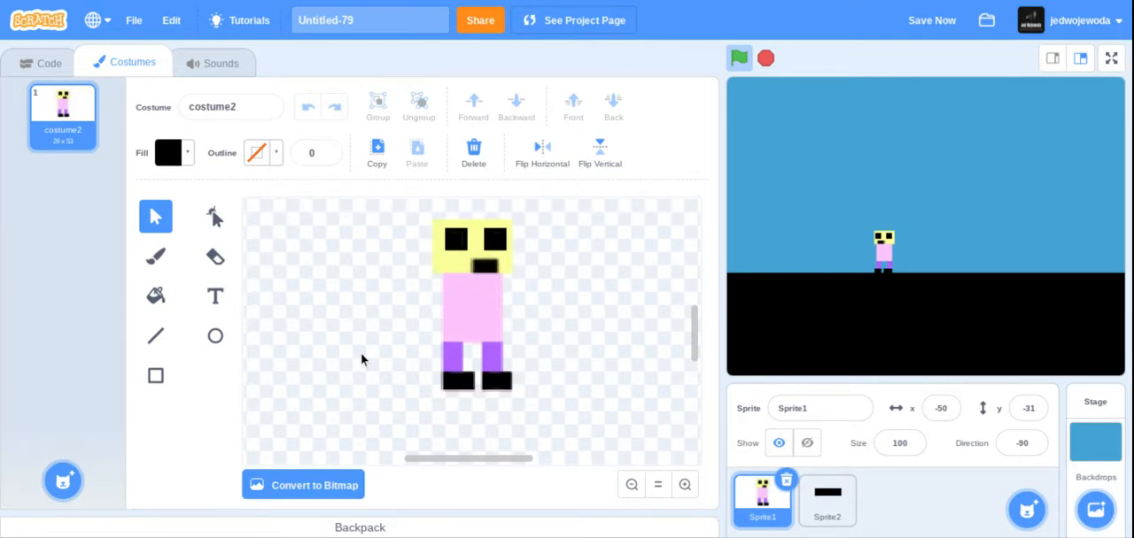
Convert Sprite1's costume to bitmap and brush a black stick figure beside the character.
click(310, 483)
click(155, 205)
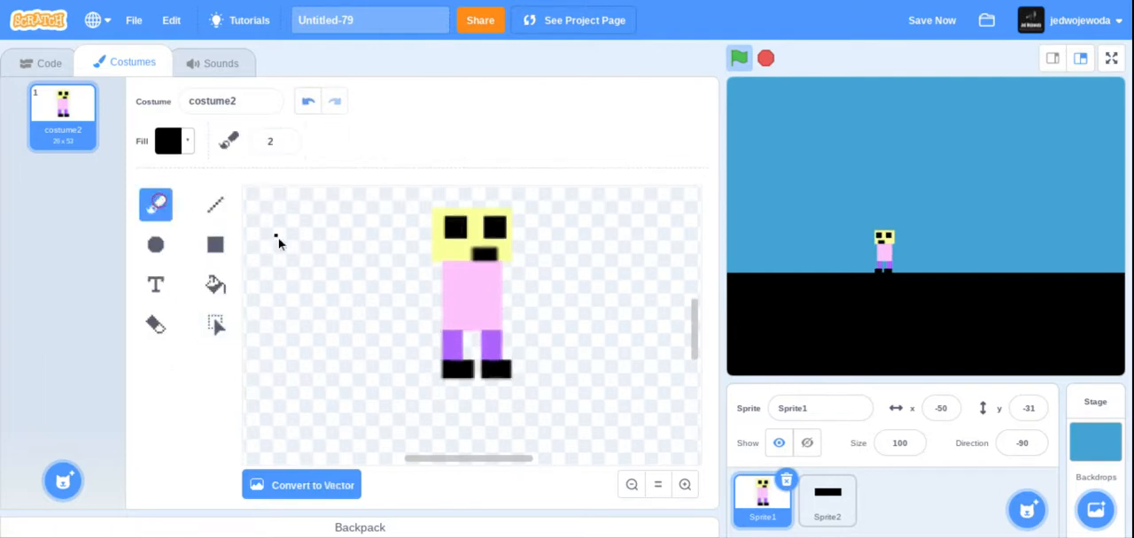
drag(314, 220, 330, 216)
drag(306, 284, 312, 376)
mouse_move(270, 327)
mouse_down()
mouse_move(382, 339)
mouse_move(337, 342)
mouse_move(285, 393)
mouse_up()
drag(336, 366, 372, 412)
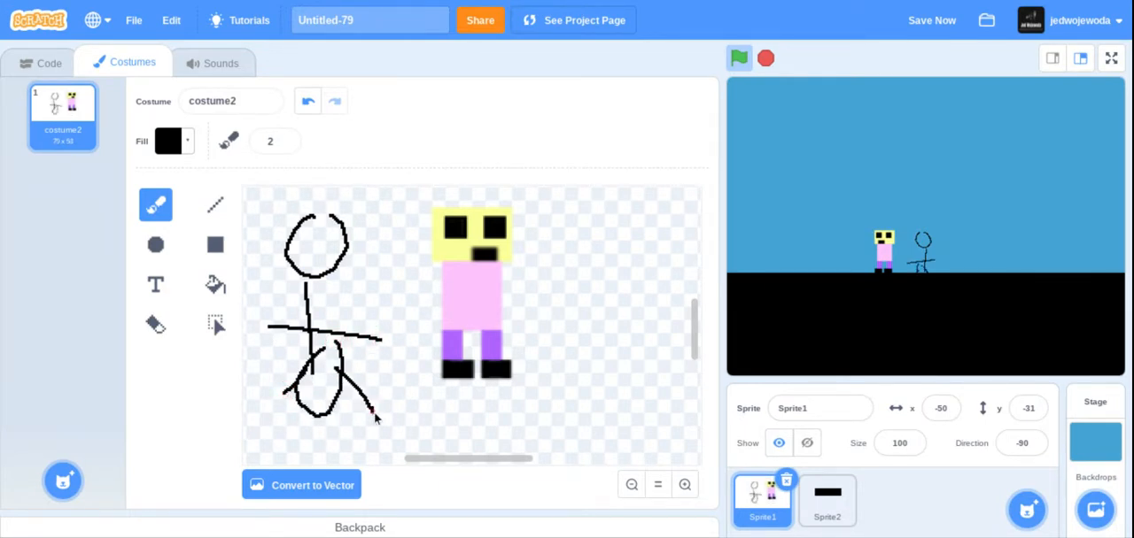
Convert the costume back to vector, try deleting the stick figure as a selection, and undo the deletion.
click(275, 486)
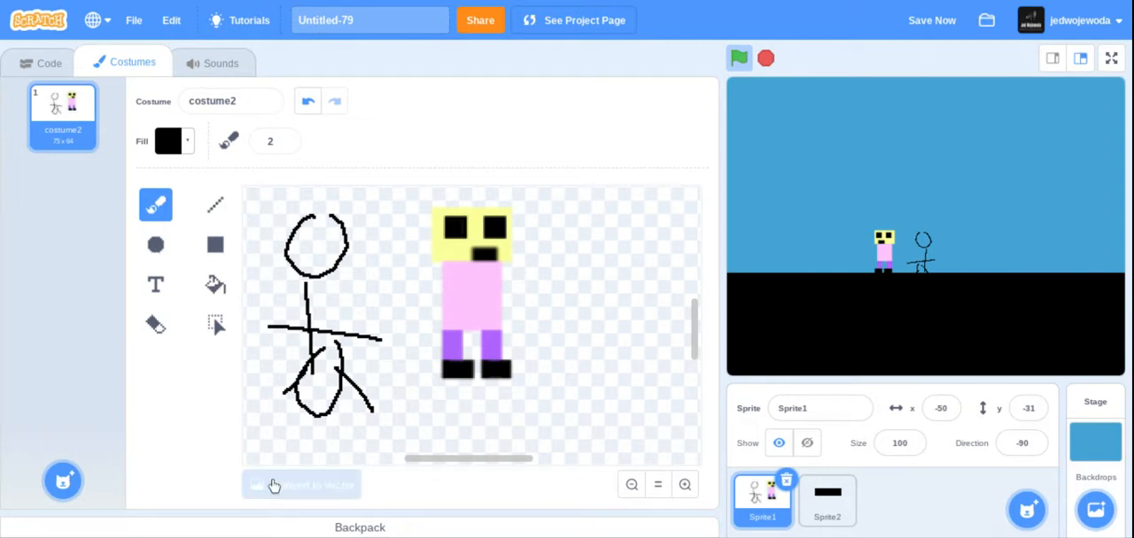
click(163, 212)
mouse_move(274, 209)
mouse_down()
mouse_move(403, 459)
mouse_move(398, 445)
mouse_up()
key(Delete)
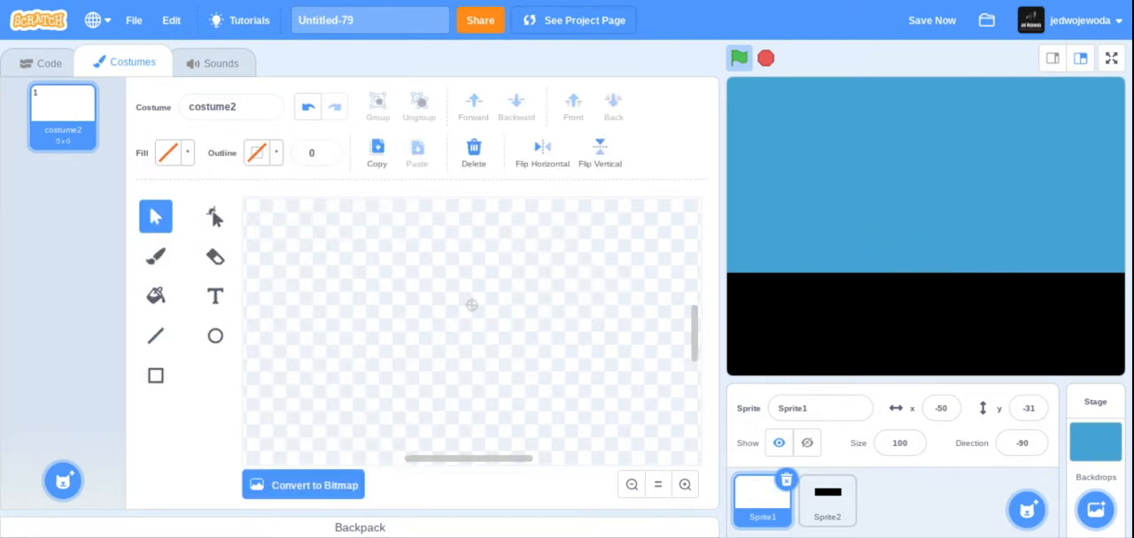
click(307, 107)
click(394, 258)
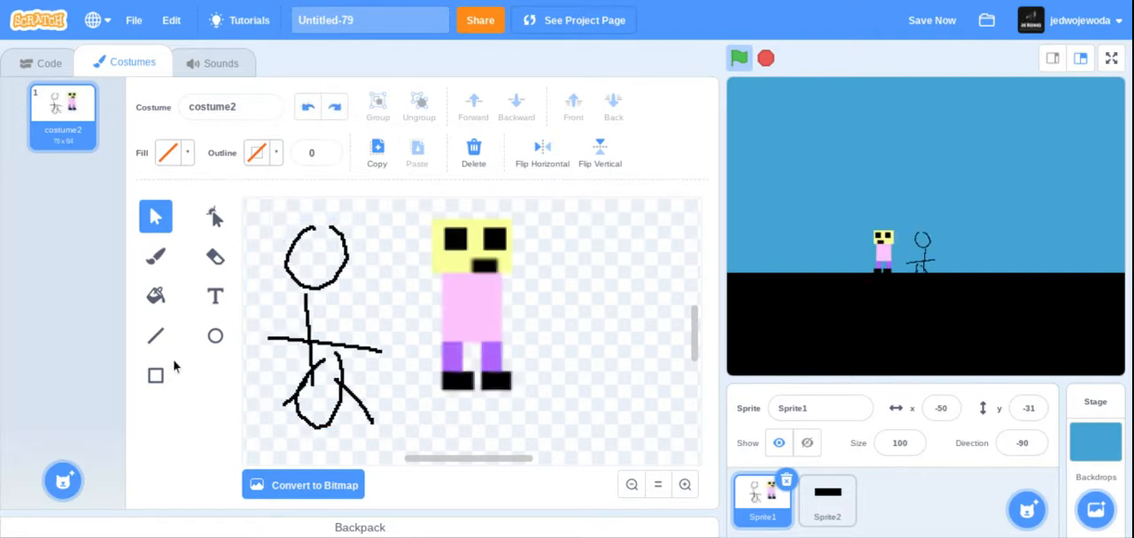
Erase the stick figure in bitmap mode with the eraser size set to 220, and convert the costume back to vector.
click(214, 256)
click(290, 481)
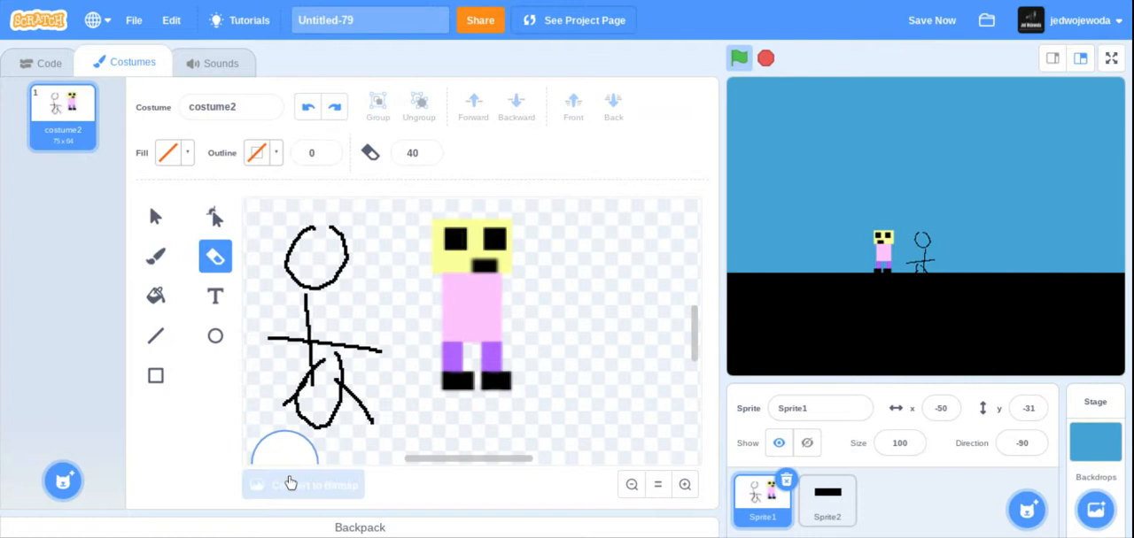
mouse_move(368, 395)
mouse_down()
mouse_move(317, 318)
mouse_move(310, 412)
mouse_move(275, 331)
mouse_up()
click(280, 142)
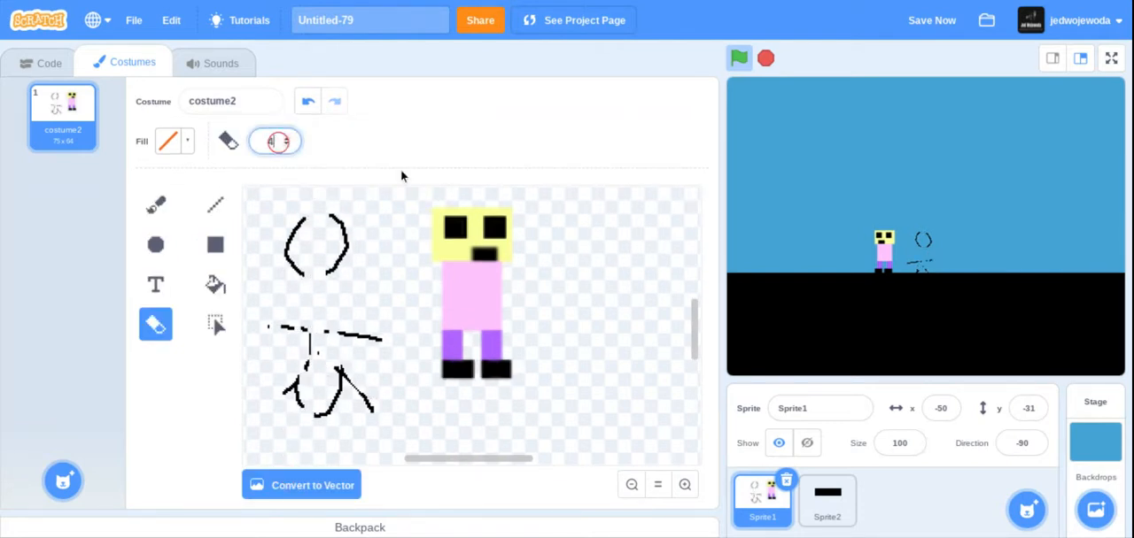
text(220)
click(311, 230)
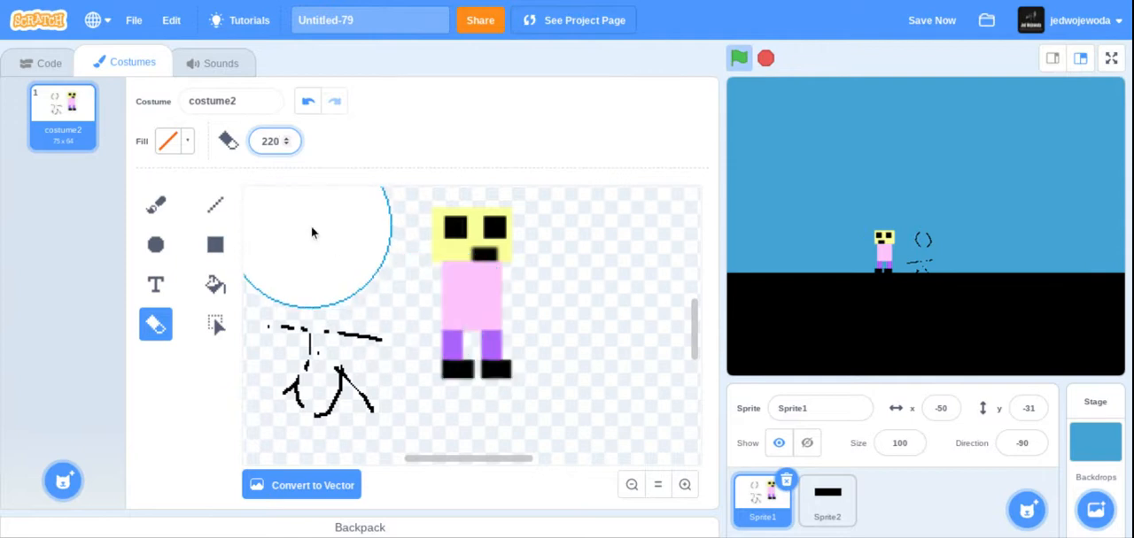
mouse_move(314, 263)
mouse_down()
mouse_move(326, 400)
mouse_move(323, 386)
mouse_up()
click(298, 485)
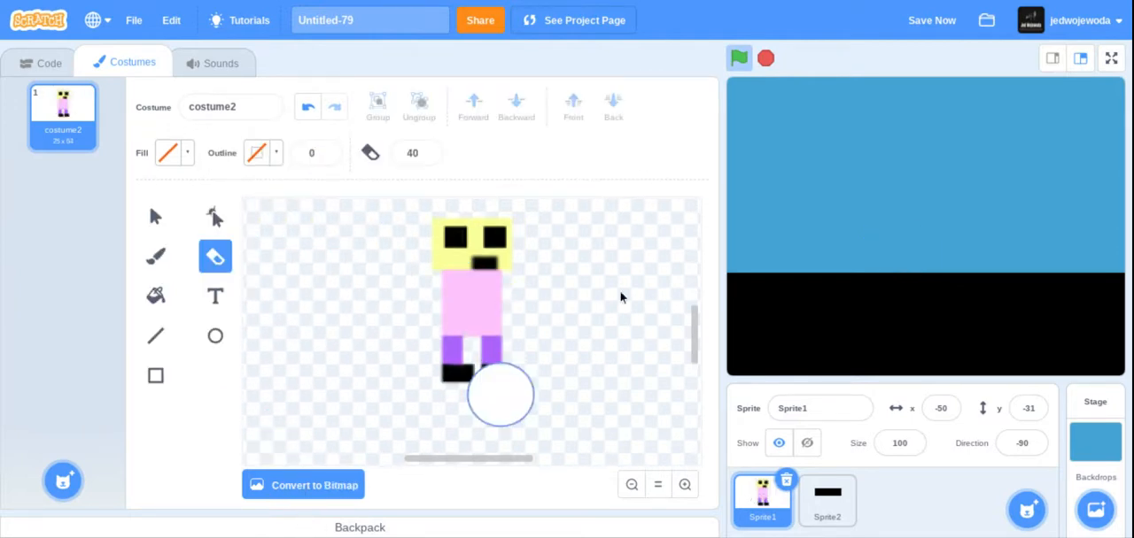
Restart the project and review Sprite1's arrow-key script alongside the Control, Sensing and Motion blocks it uses.
click(736, 68)
click(40, 64)
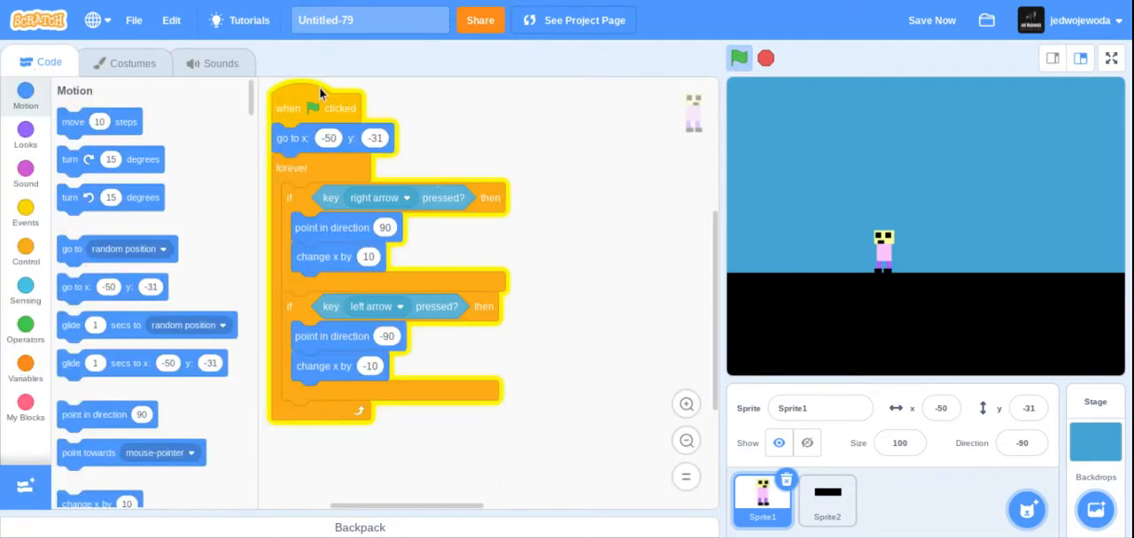
click(25, 249)
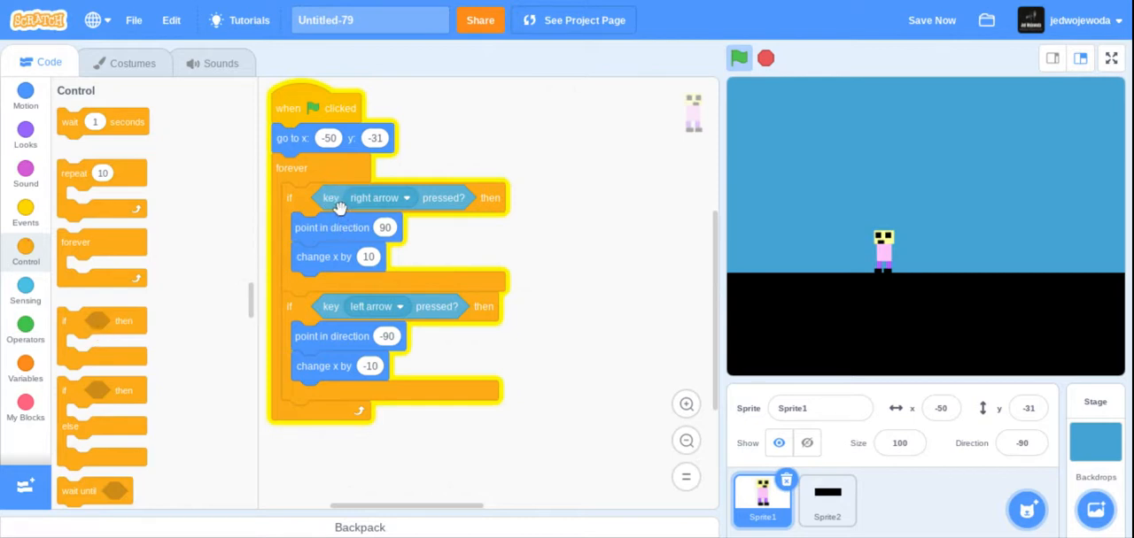
click(24, 292)
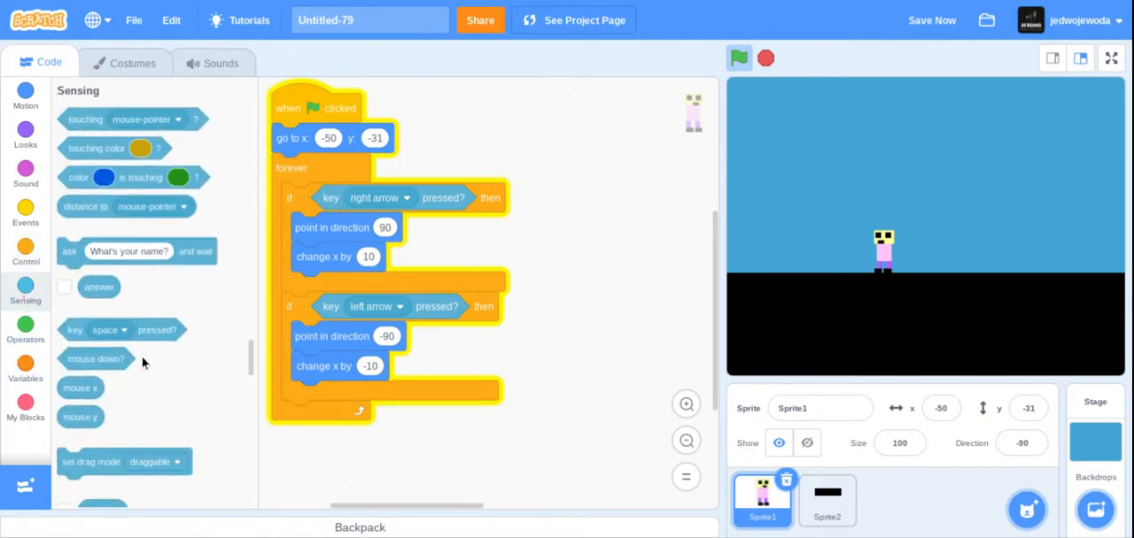
drag(75, 326, 132, 295)
click(20, 103)
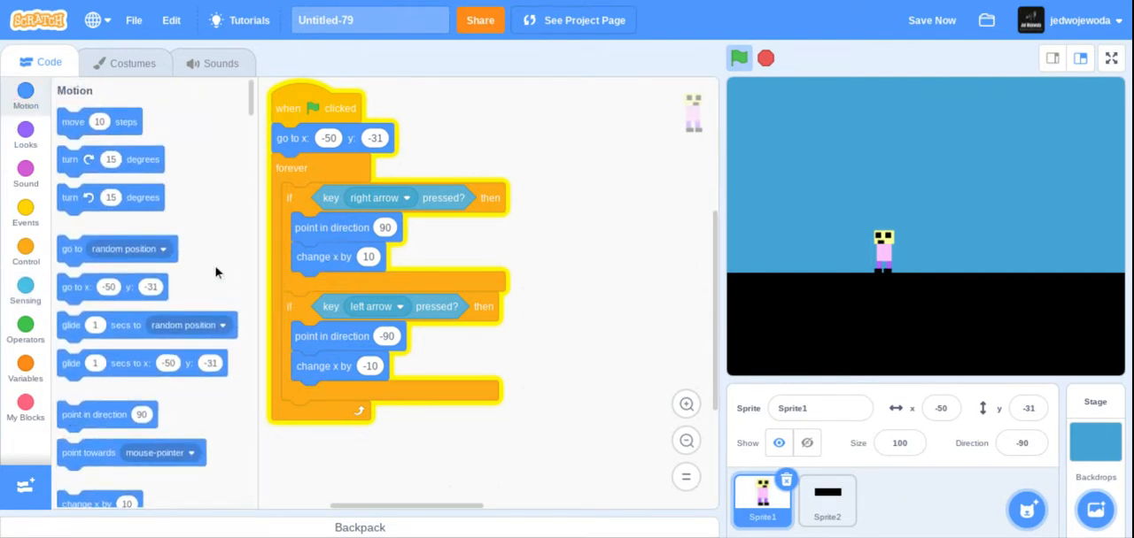
scroll(227, 132, down, 3)
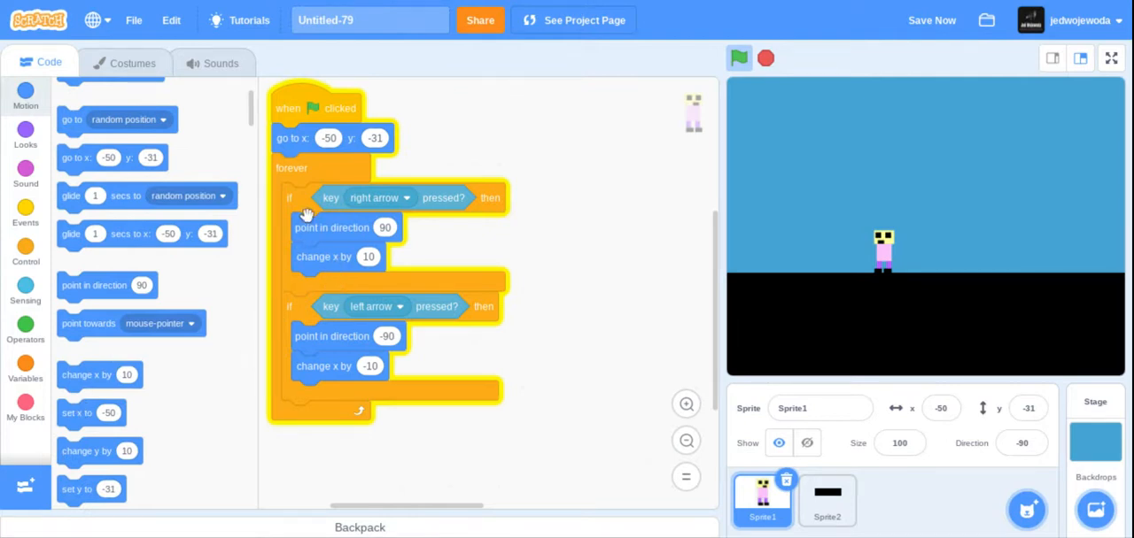
right_click(301, 203)
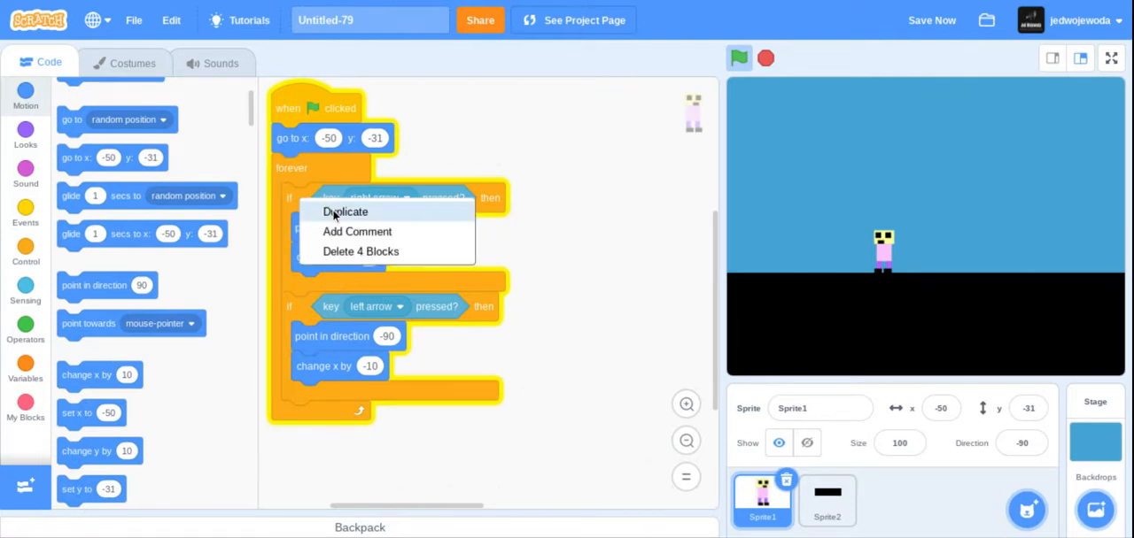
click(541, 259)
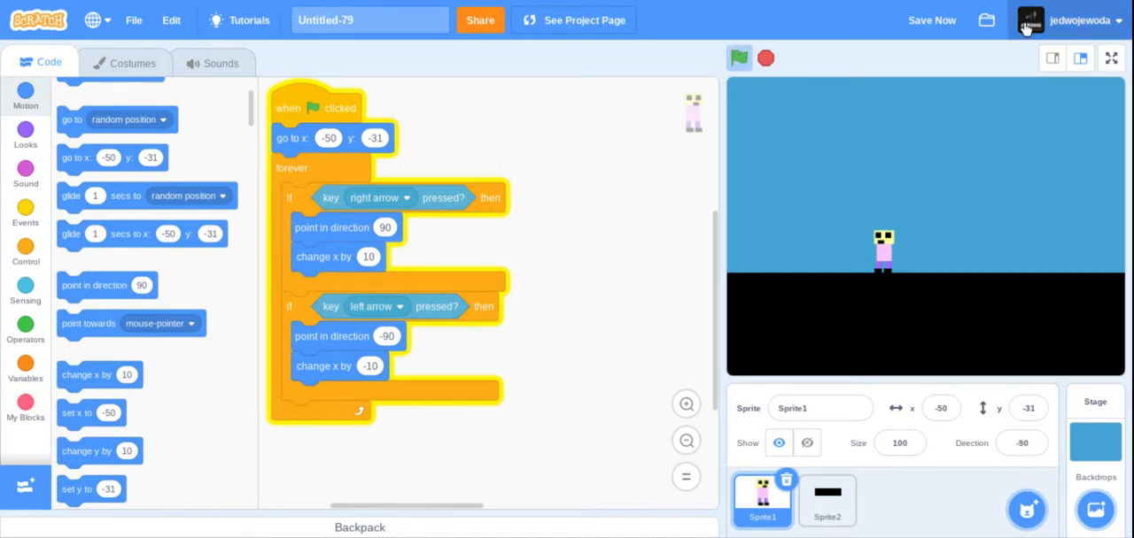
Test the character's right and left arrow movement with the stage in full screen, and stop the project.
click(1111, 59)
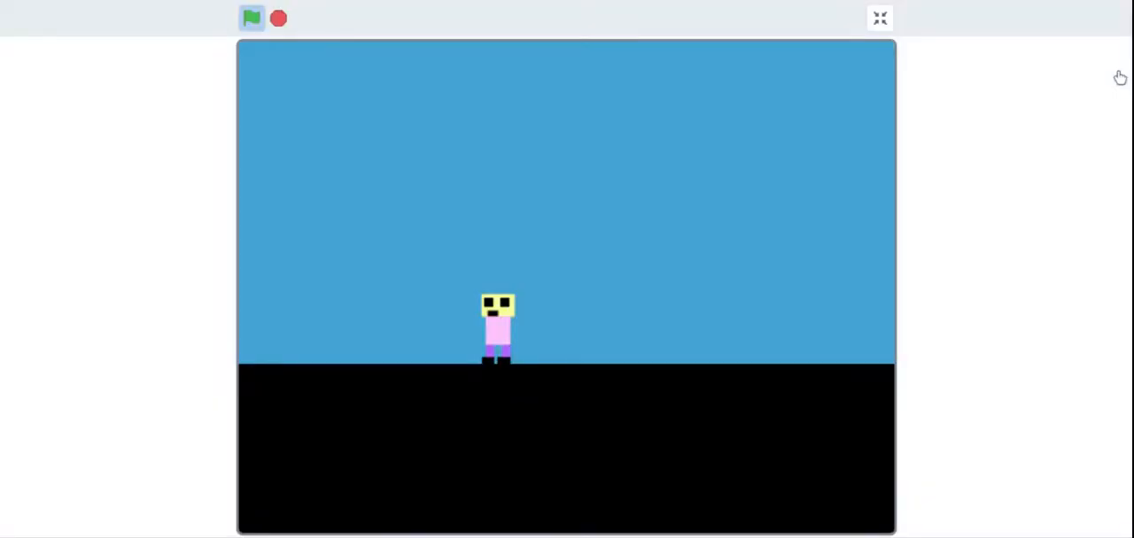
key(Right)
key(Left)
key(Right)
key(Left)
key(Right)
key(Left)
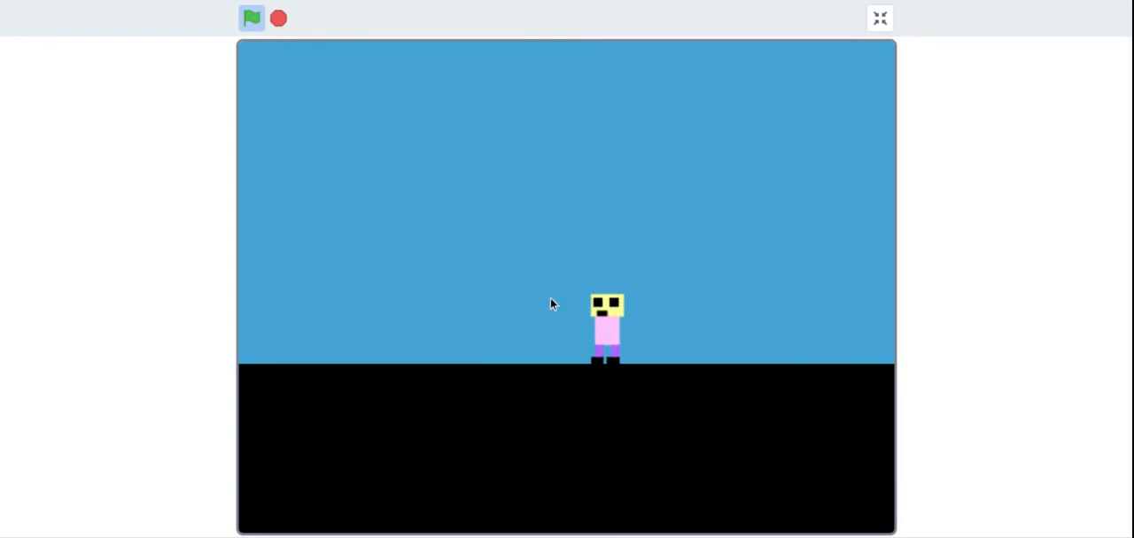
click(278, 19)
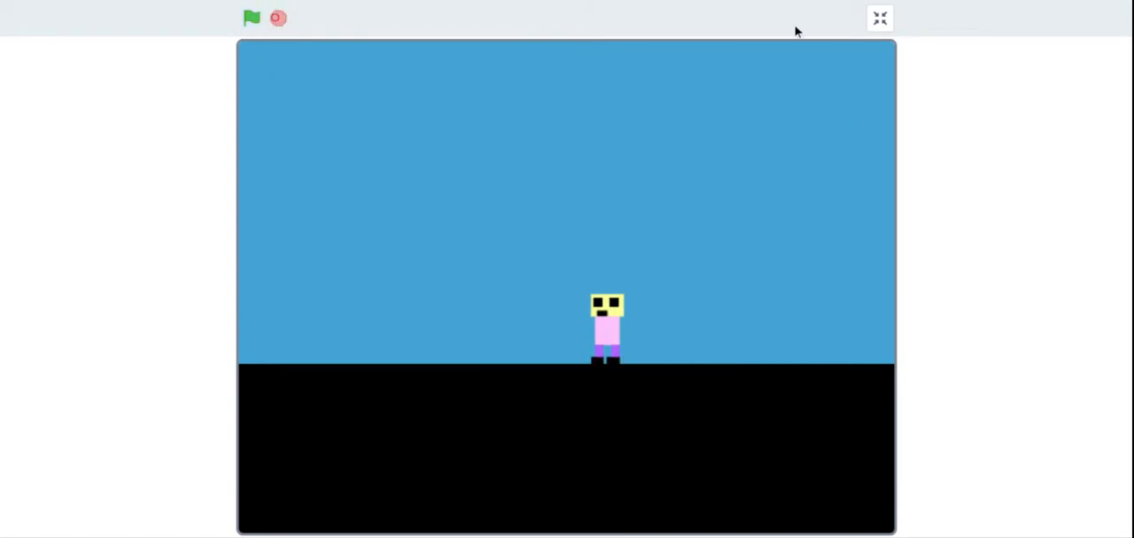
Leave full screen, open the Stage's backdrop1 for painting, and convert it to vector and back to bitmap.
click(885, 9)
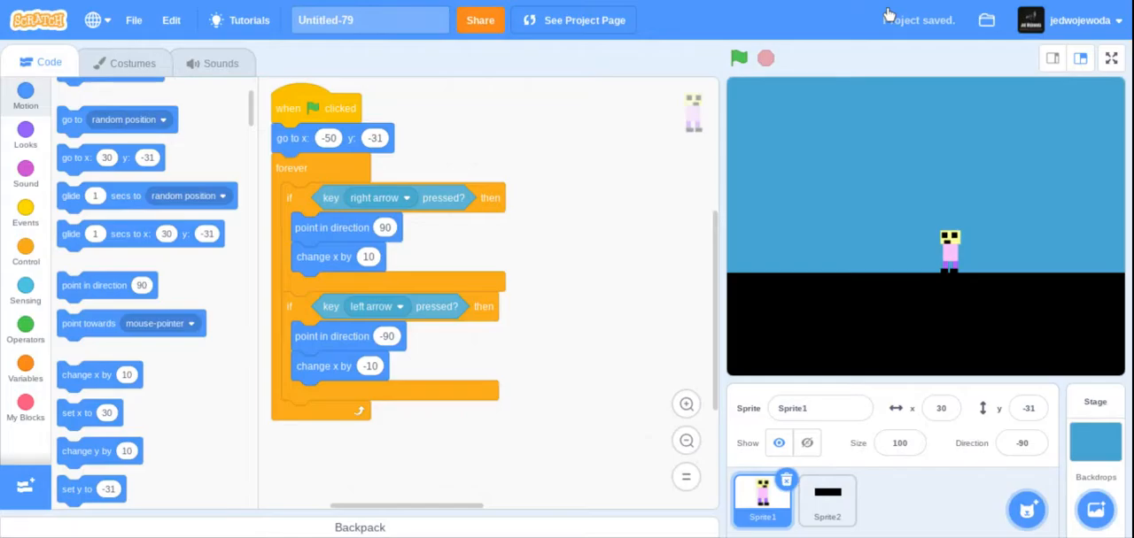
click(1083, 443)
click(153, 70)
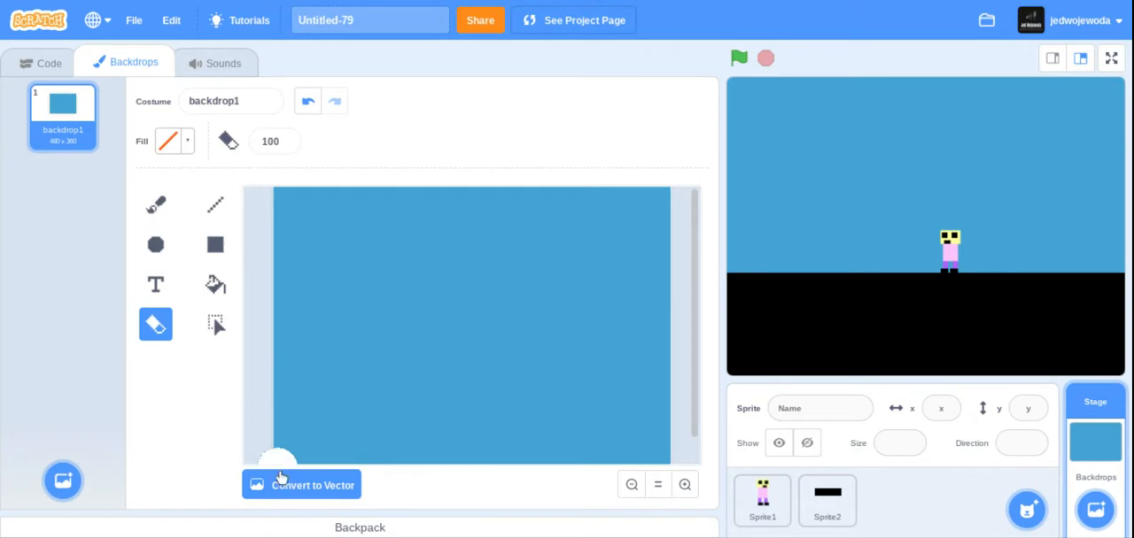
click(280, 483)
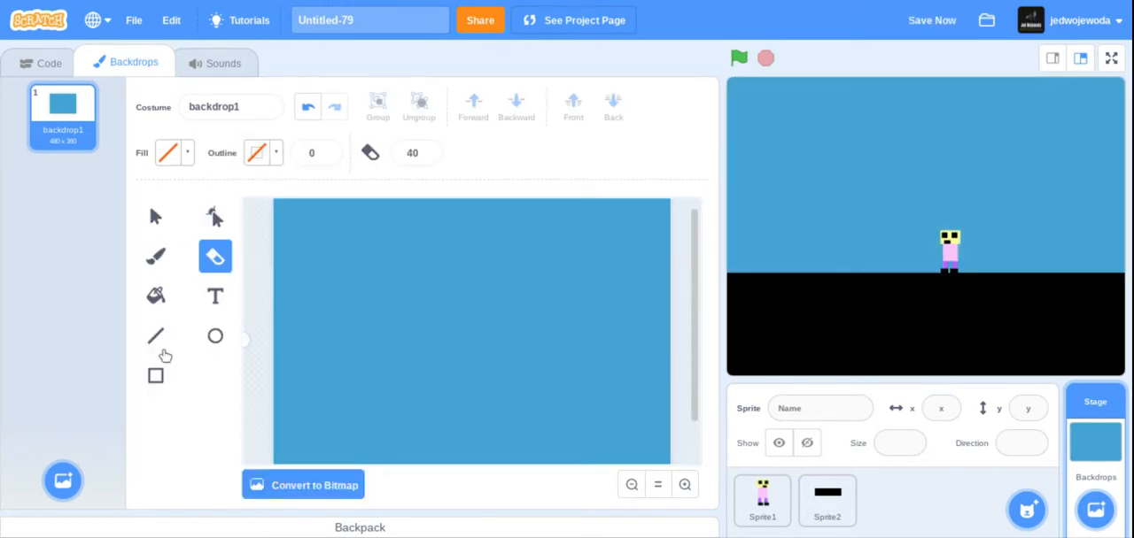
click(157, 376)
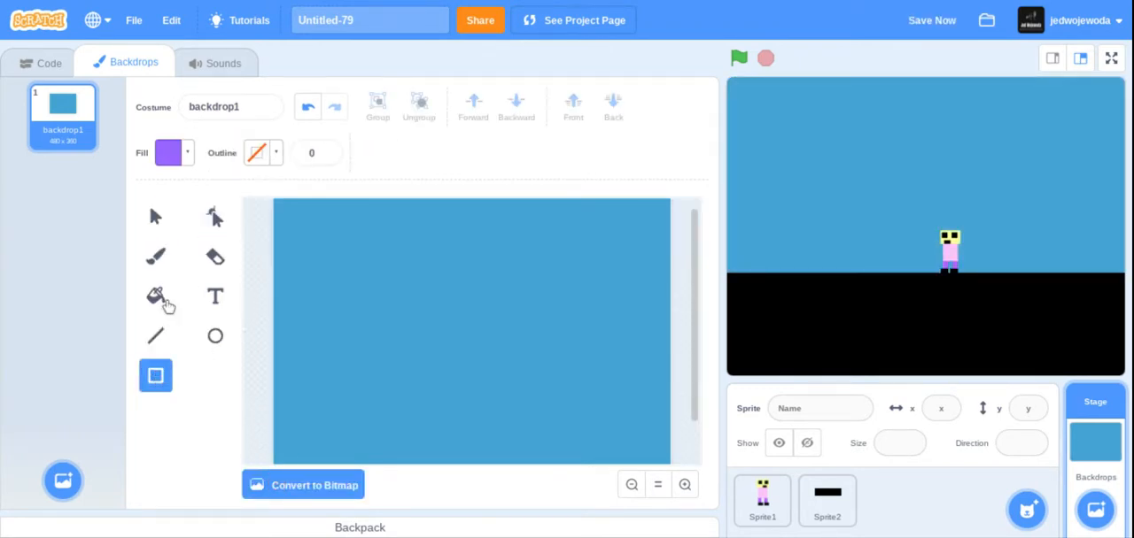
click(182, 153)
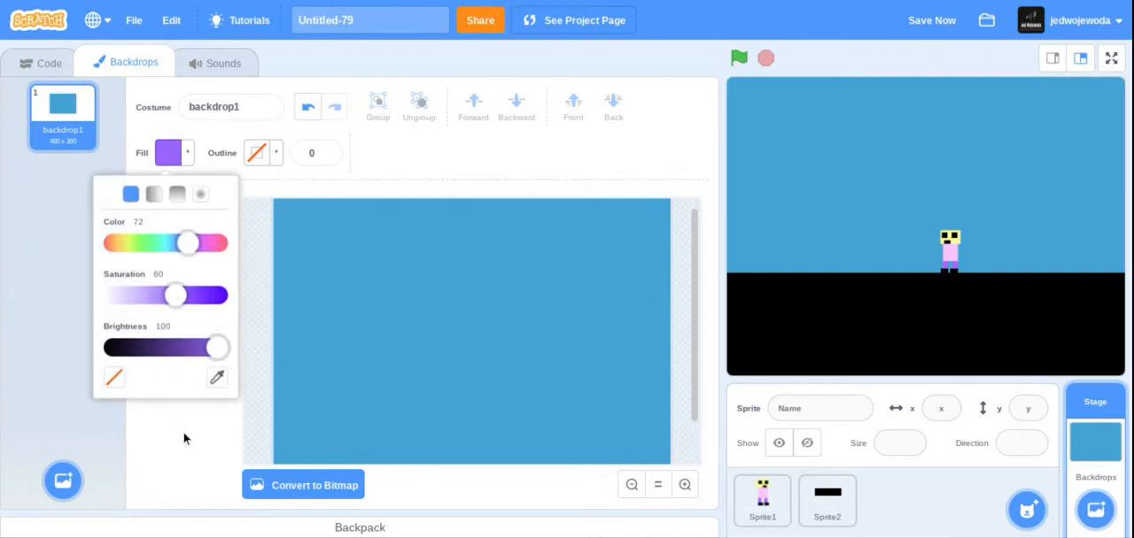
click(183, 439)
click(276, 485)
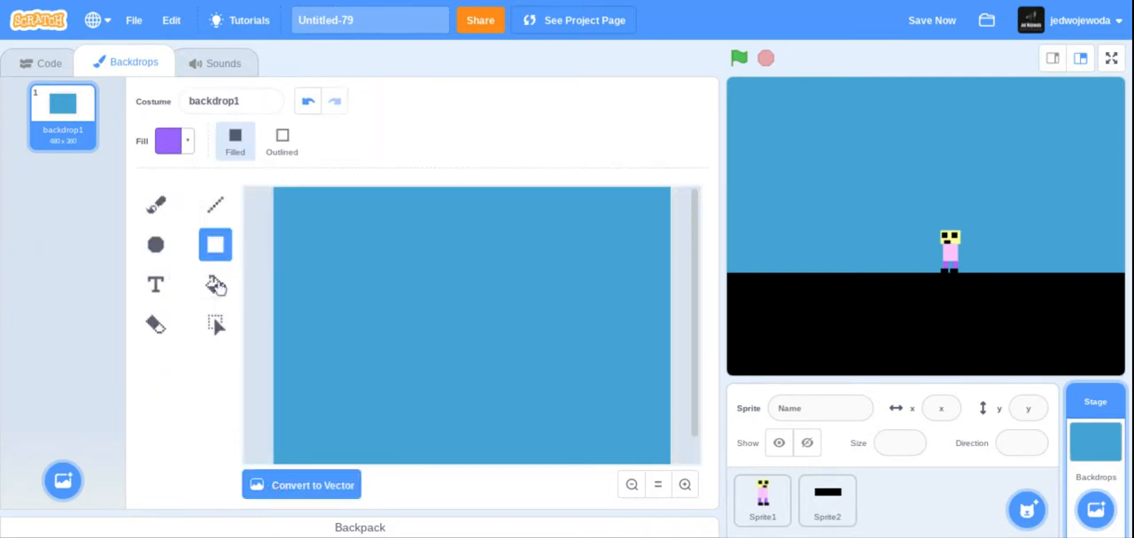
Try filling the whole backdrop with purple and undo the fill.
click(215, 283)
click(427, 345)
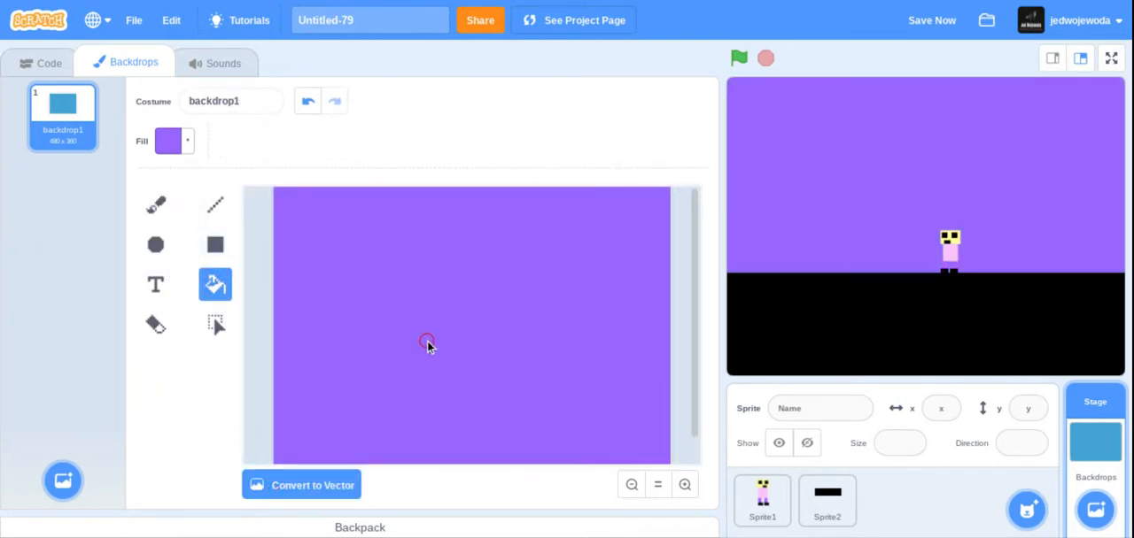
click(307, 105)
click(175, 146)
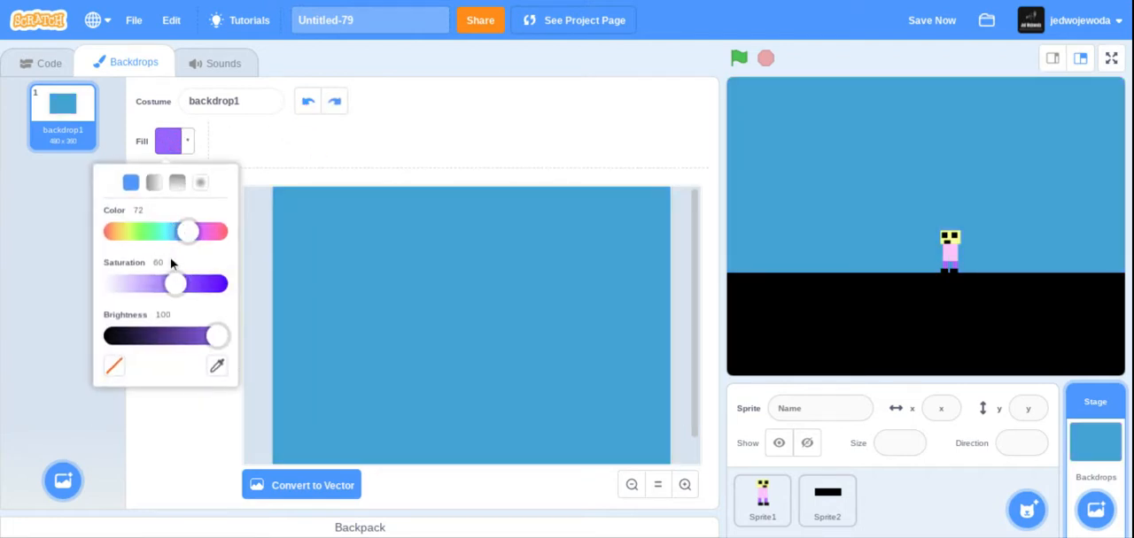
click(175, 446)
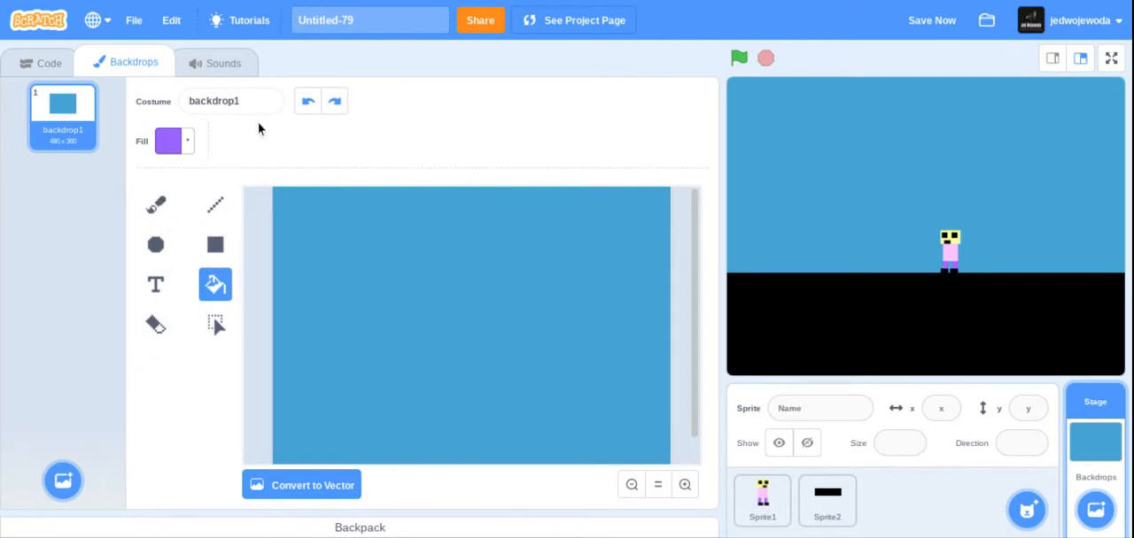
Switch from the Stage to Sprite1 and open its costume2 for editing.
click(763, 495)
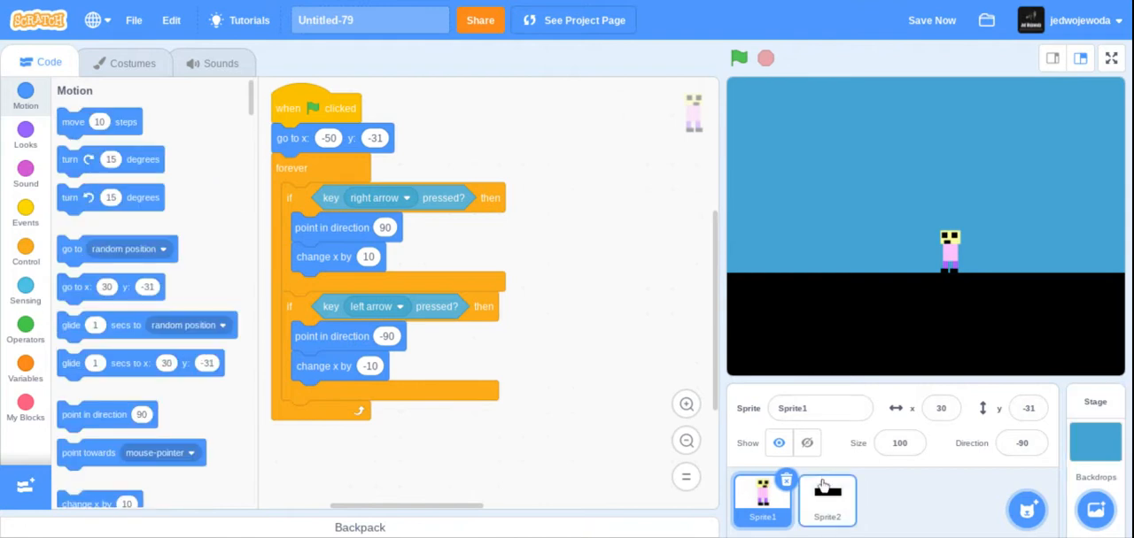
click(827, 496)
click(762, 498)
click(155, 72)
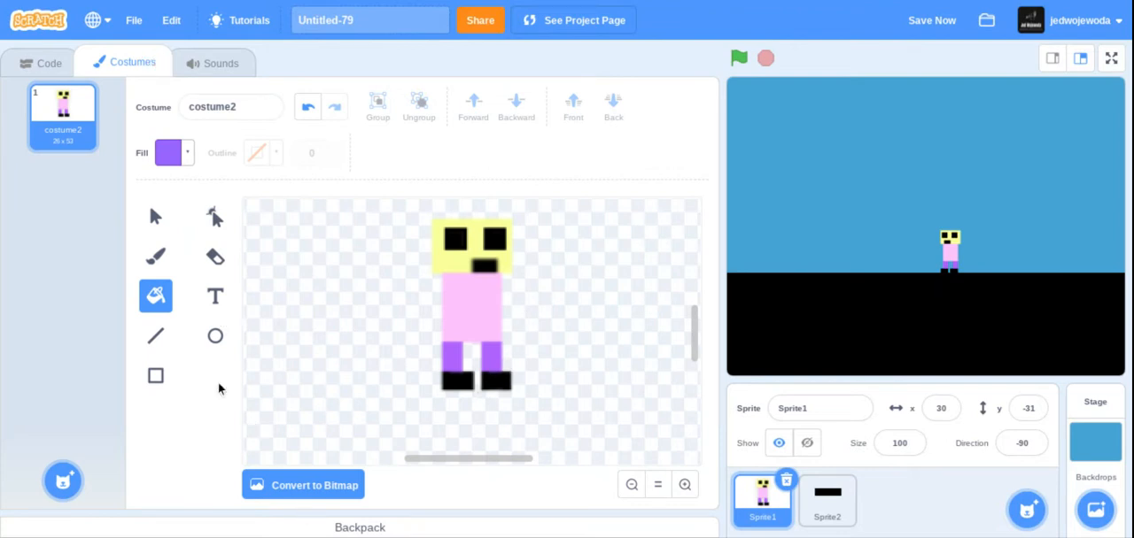
Choose the Rectangle tool and set its fill to color 13, saturation 90 and brightness 72.
click(155, 375)
click(170, 153)
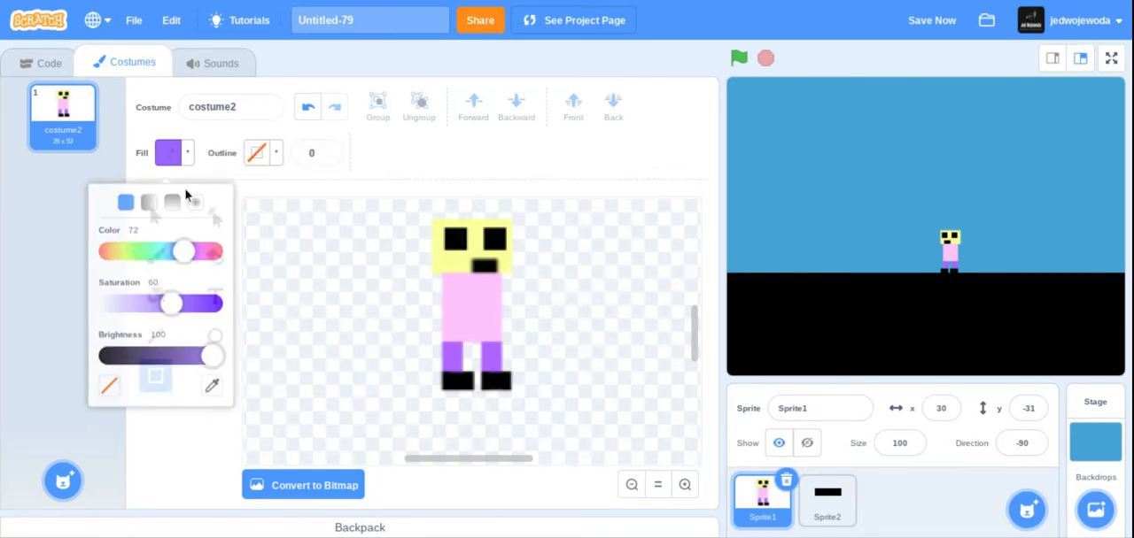
drag(186, 246, 122, 249)
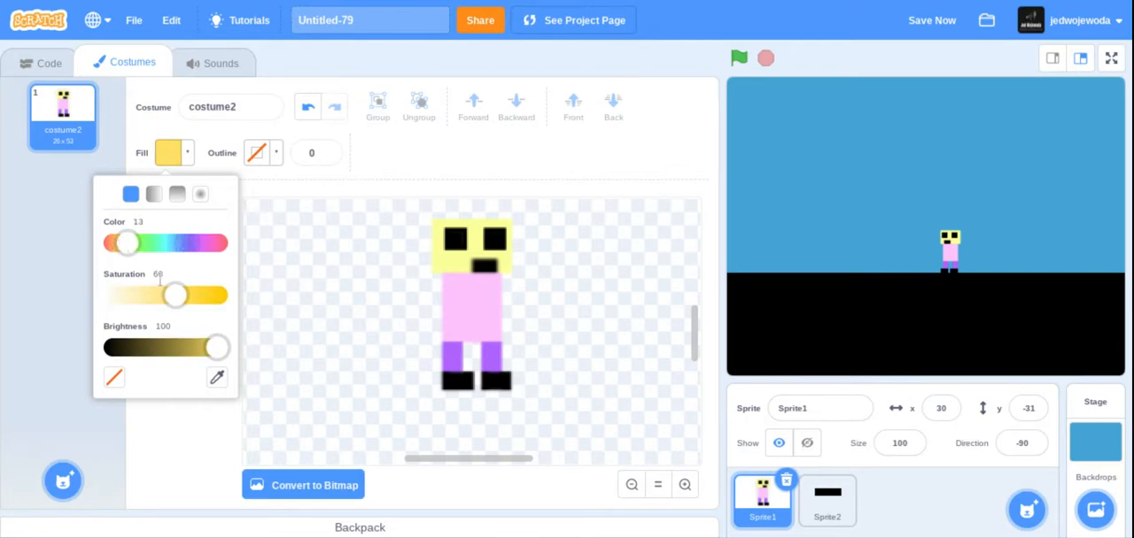
drag(168, 296, 243, 301)
drag(219, 355, 202, 350)
drag(226, 298, 216, 297)
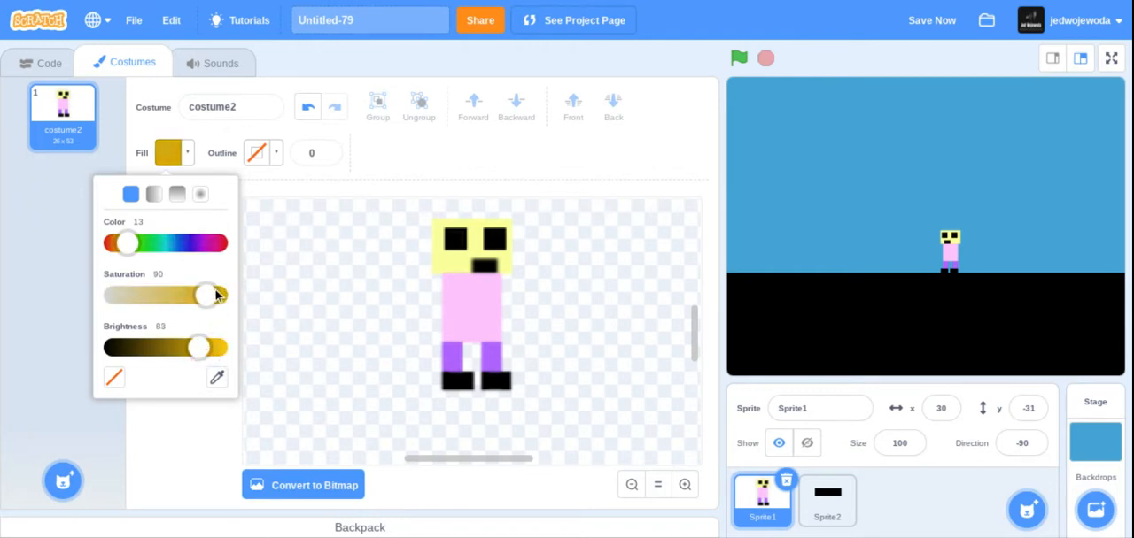
drag(198, 351, 187, 348)
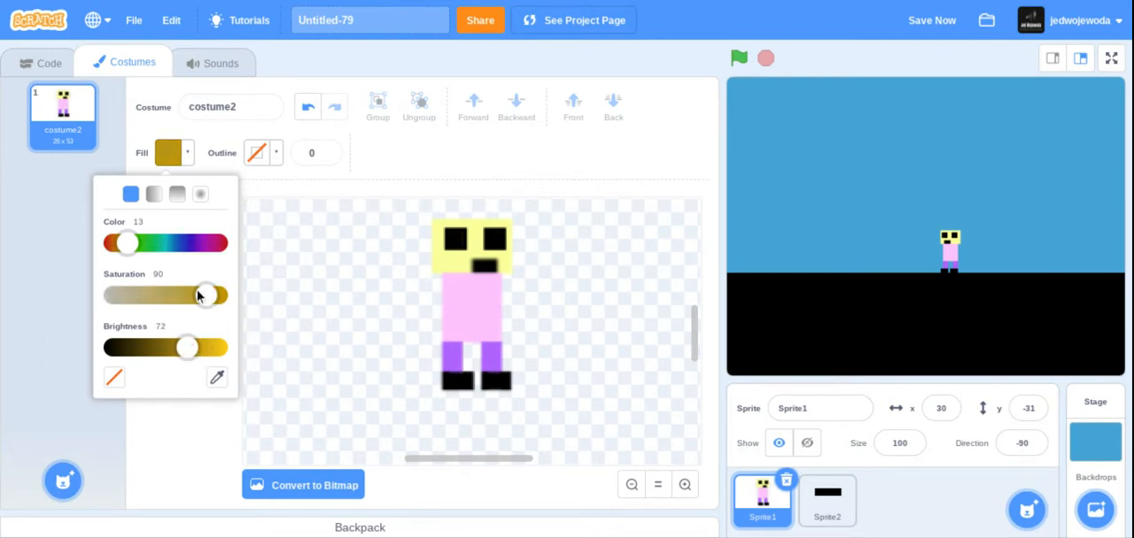
click(331, 283)
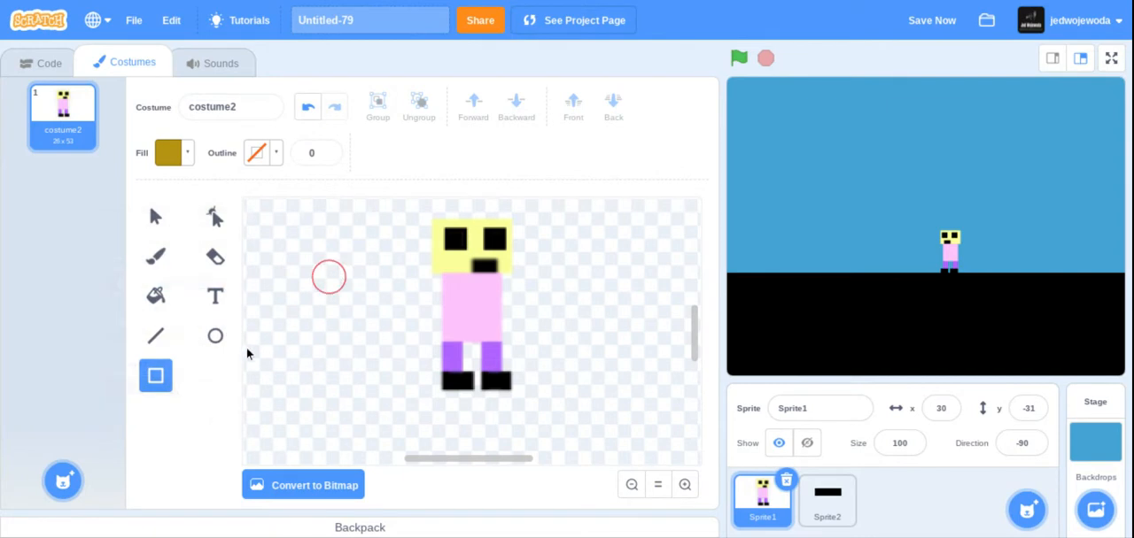
Draw a brown rectangle over the character's left black shoe and stretch it to cover the shoe.
click(682, 485)
click(680, 485)
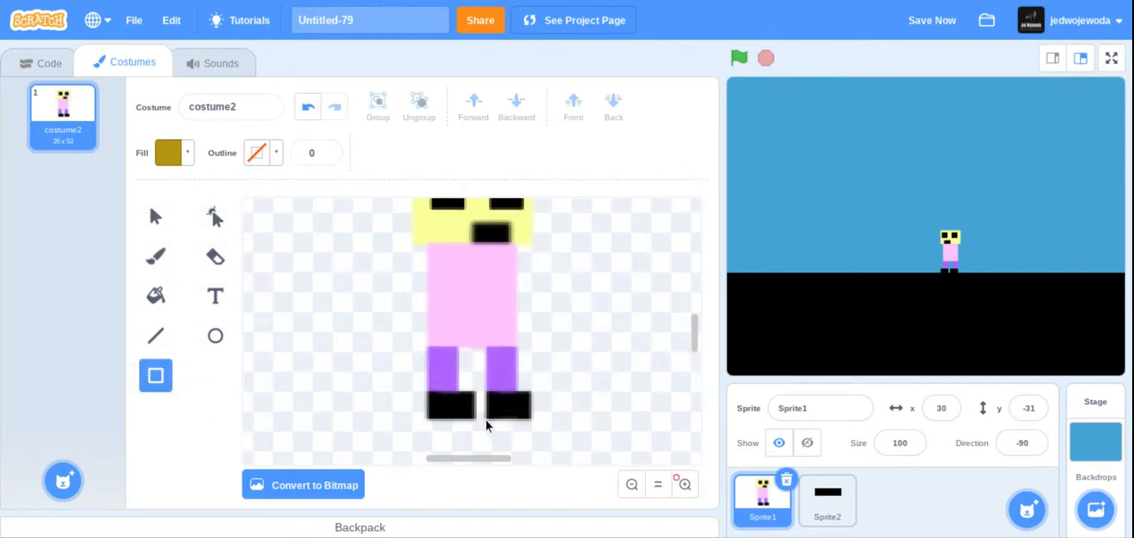
drag(431, 395, 473, 427)
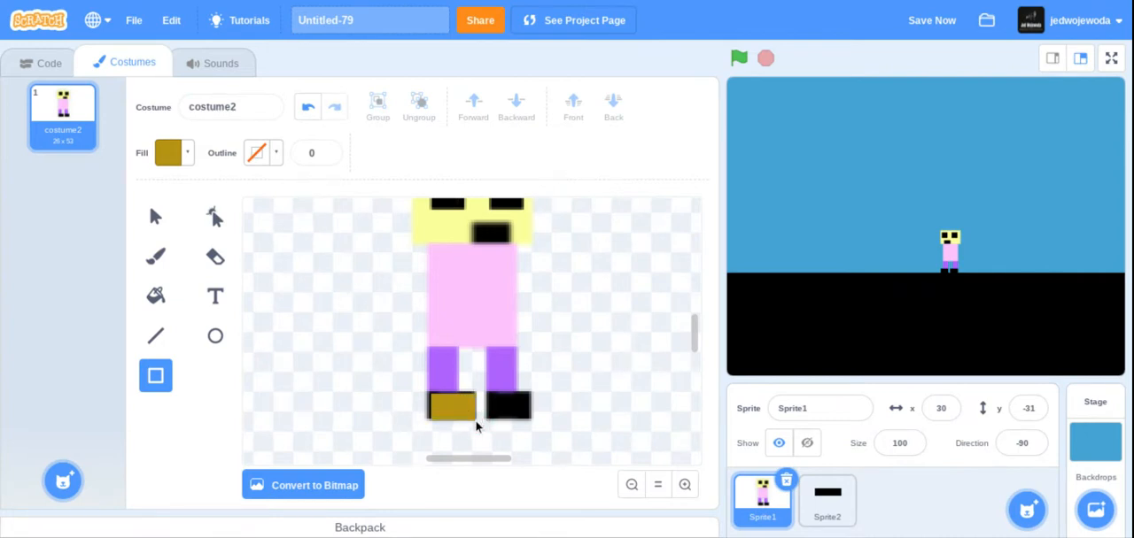
drag(478, 420, 479, 420)
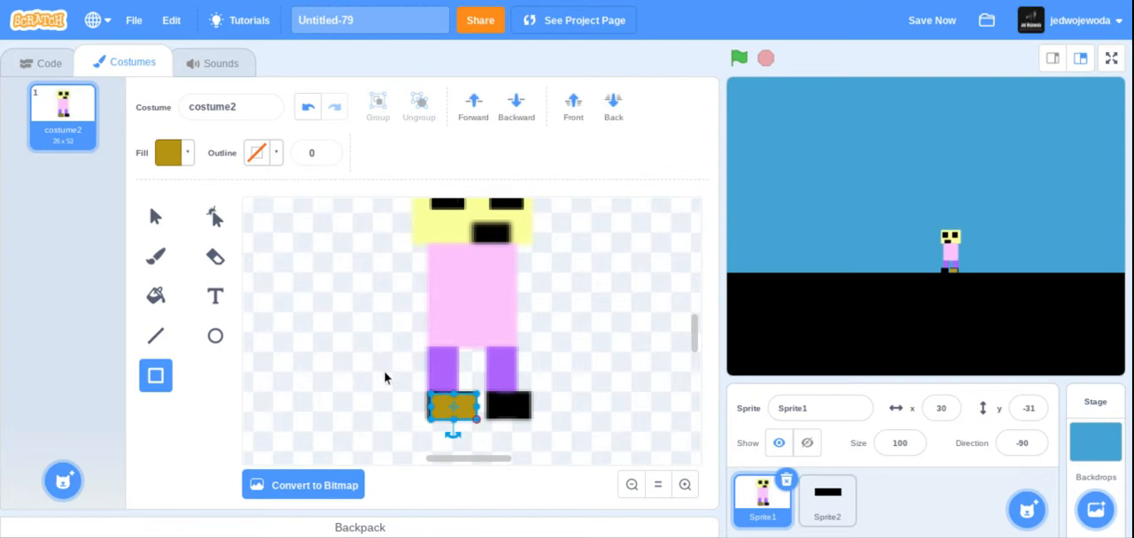
click(451, 419)
click(476, 436)
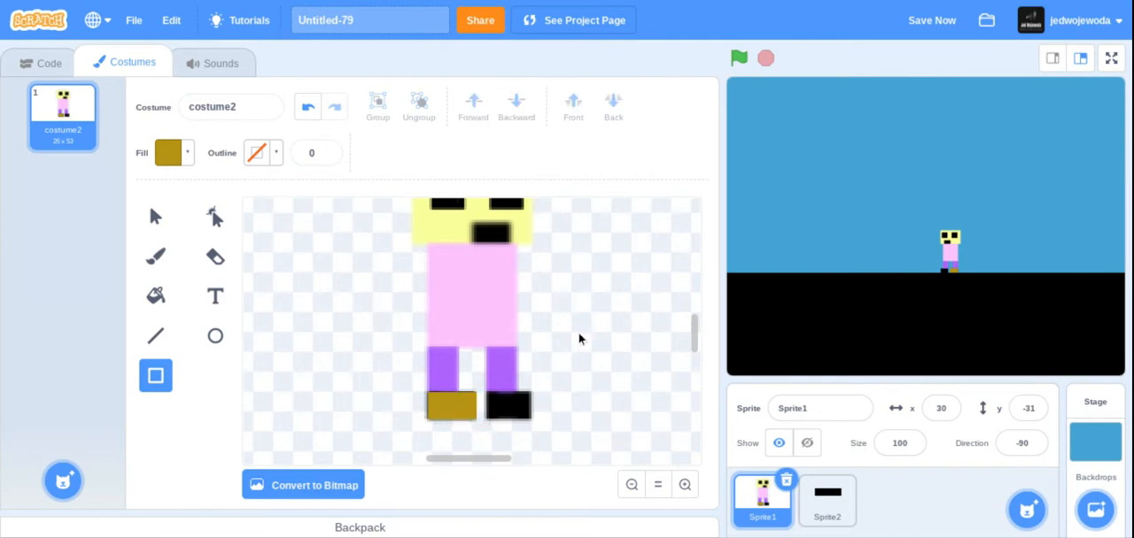
Select all parts of the costume and move the whole character slightly upward.
click(156, 216)
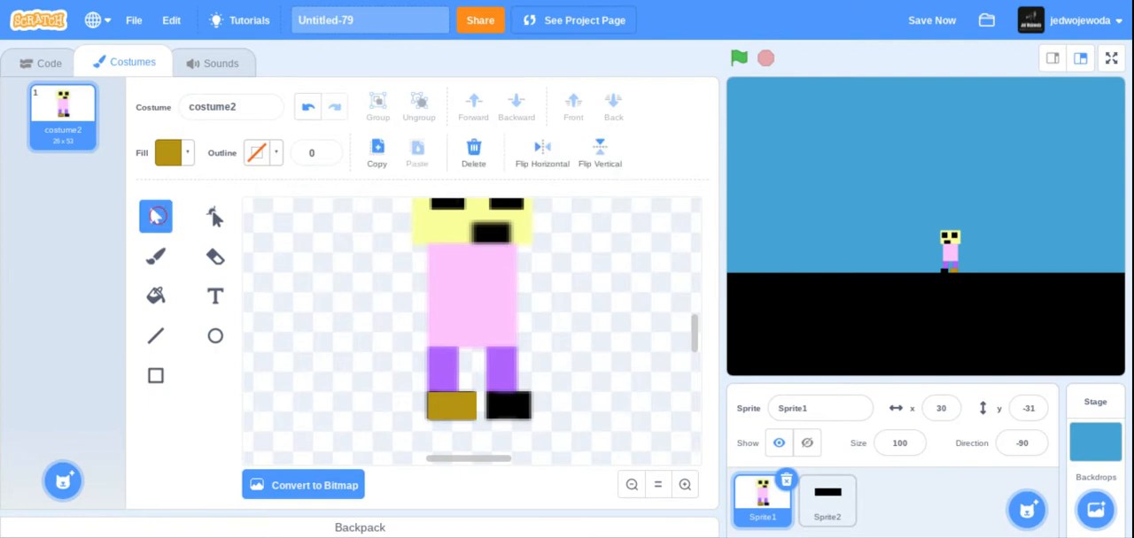
click(683, 485)
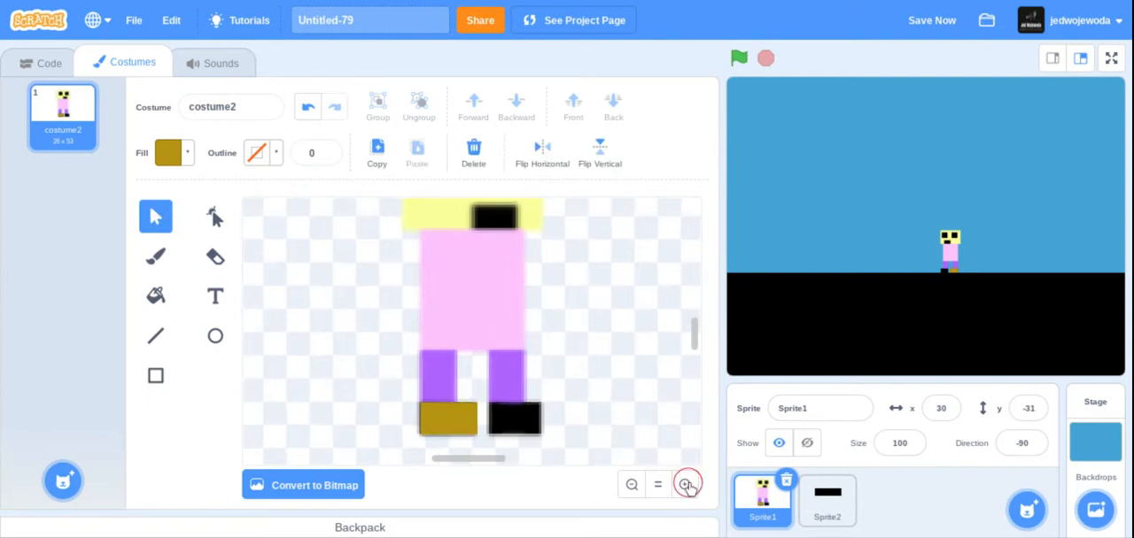
click(686, 486)
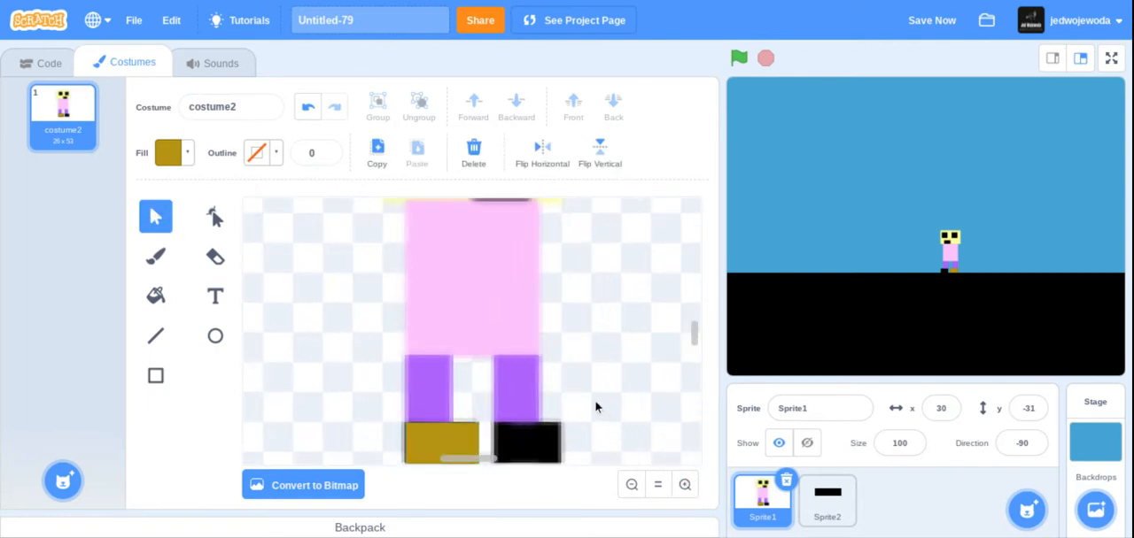
key(ctrl+a)
drag(452, 309, 452, 266)
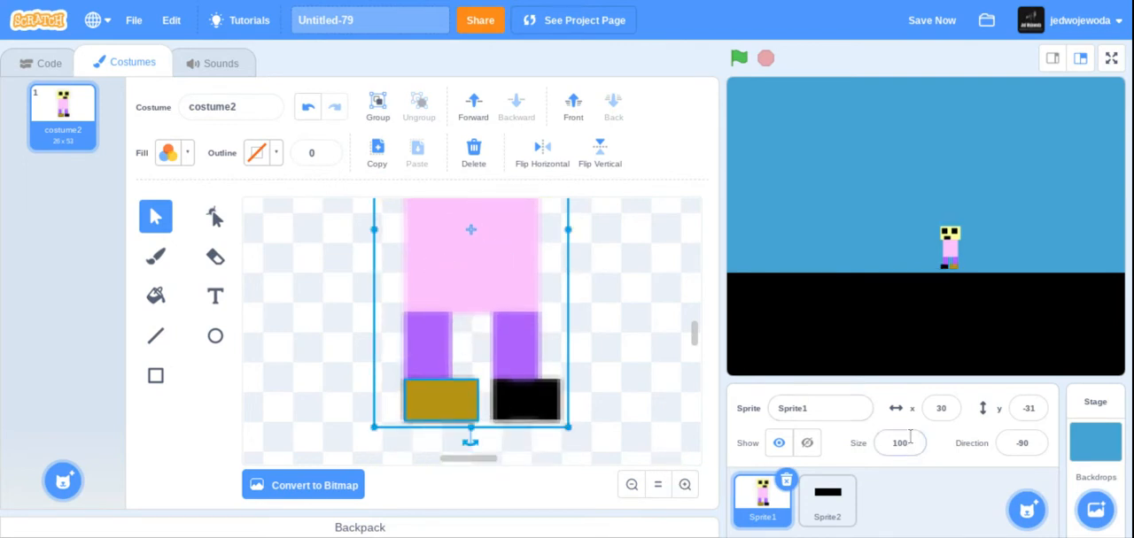
click(600, 390)
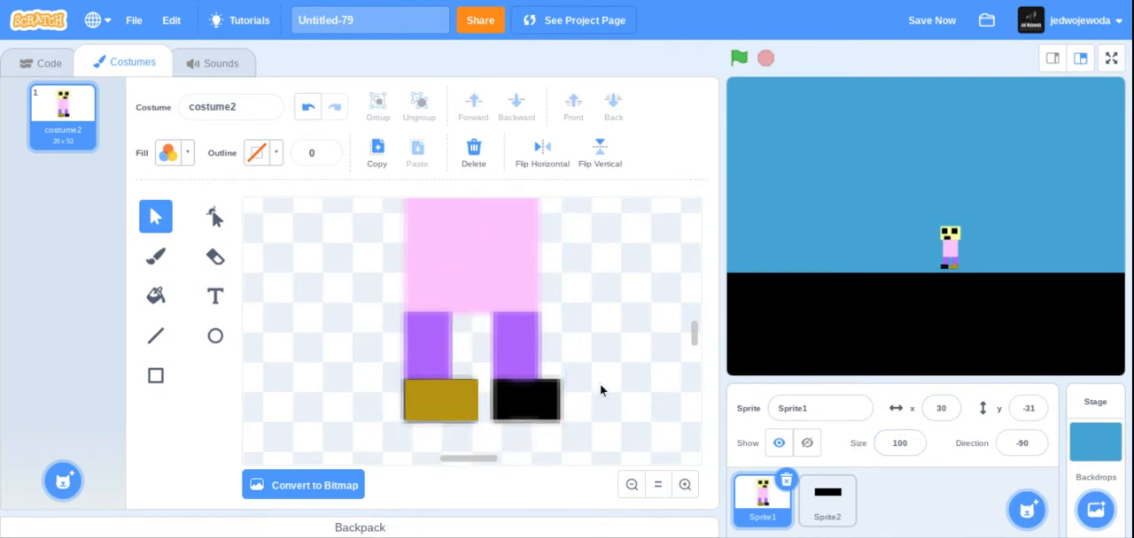
Adjust the brown rectangle's edges so that it fully covers the left shoe.
click(447, 412)
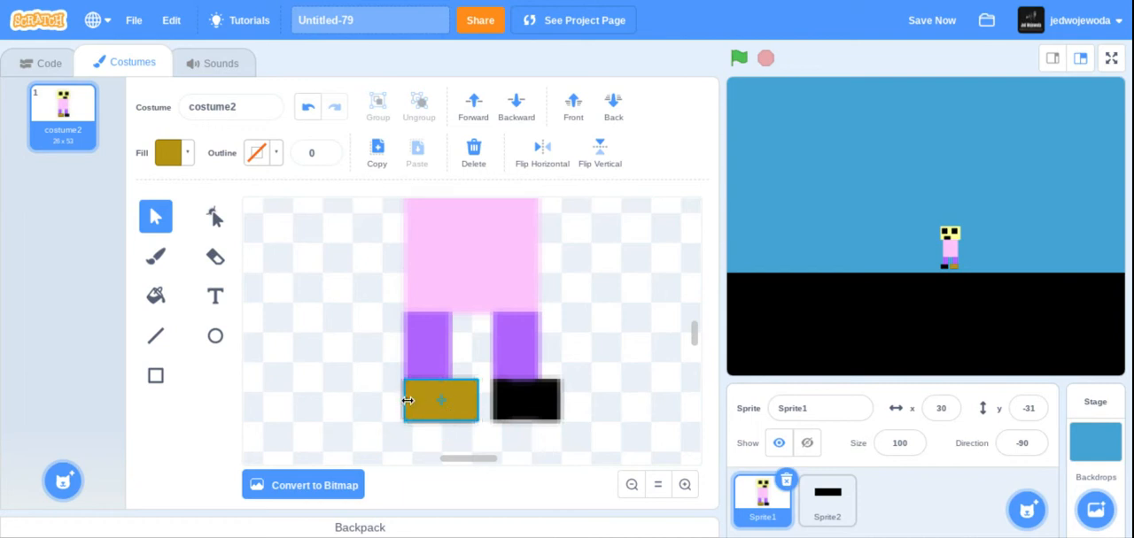
click(406, 400)
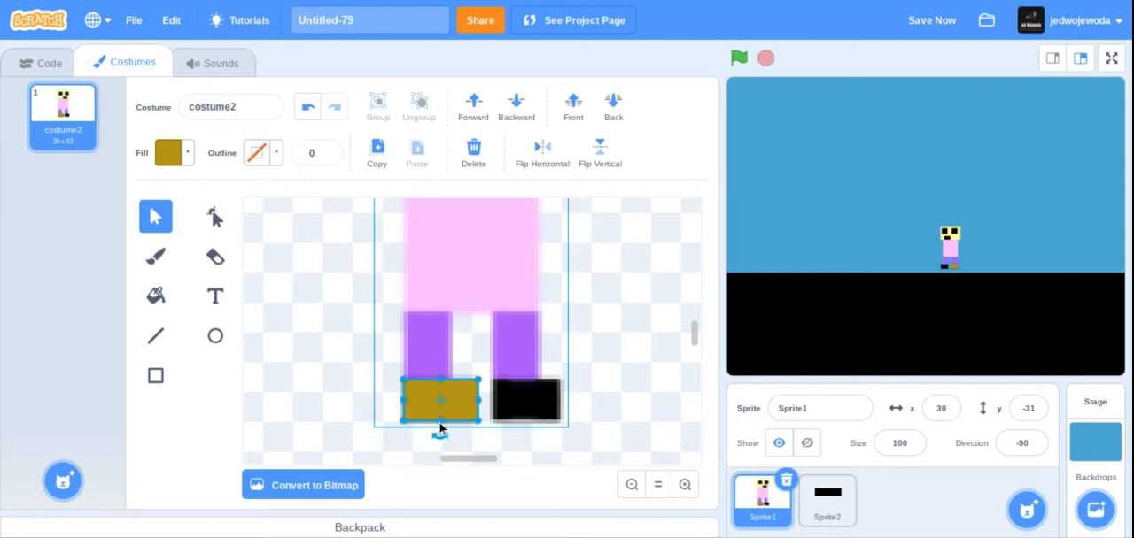
drag(436, 421, 436, 423)
click(522, 462)
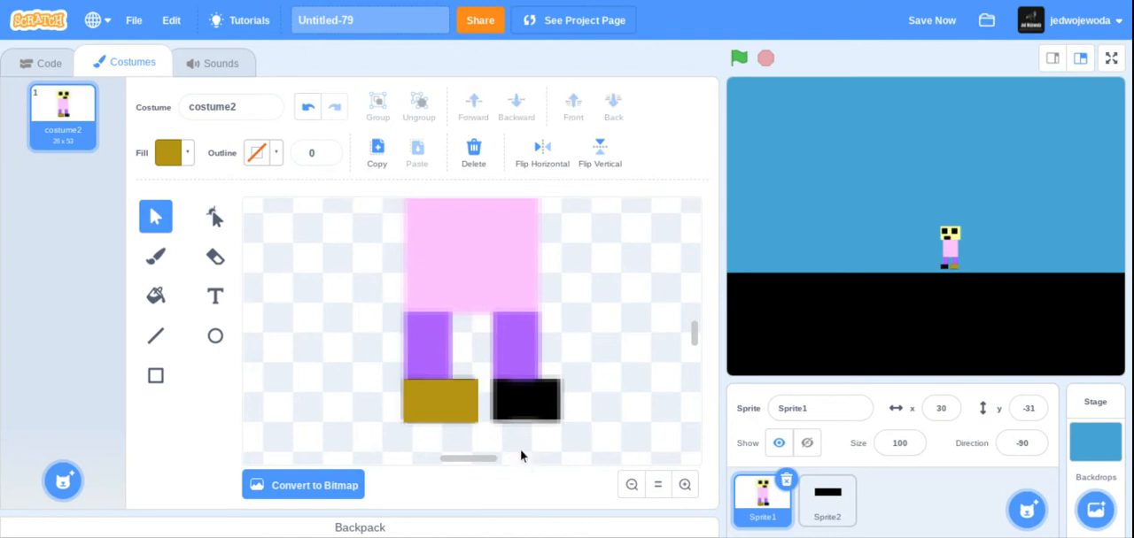
click(469, 409)
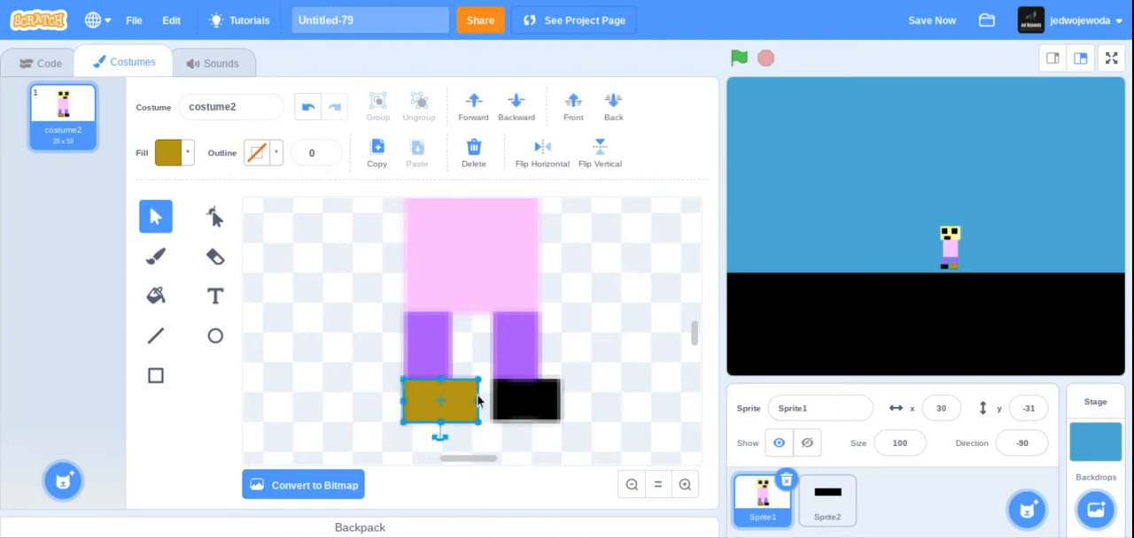
click(502, 432)
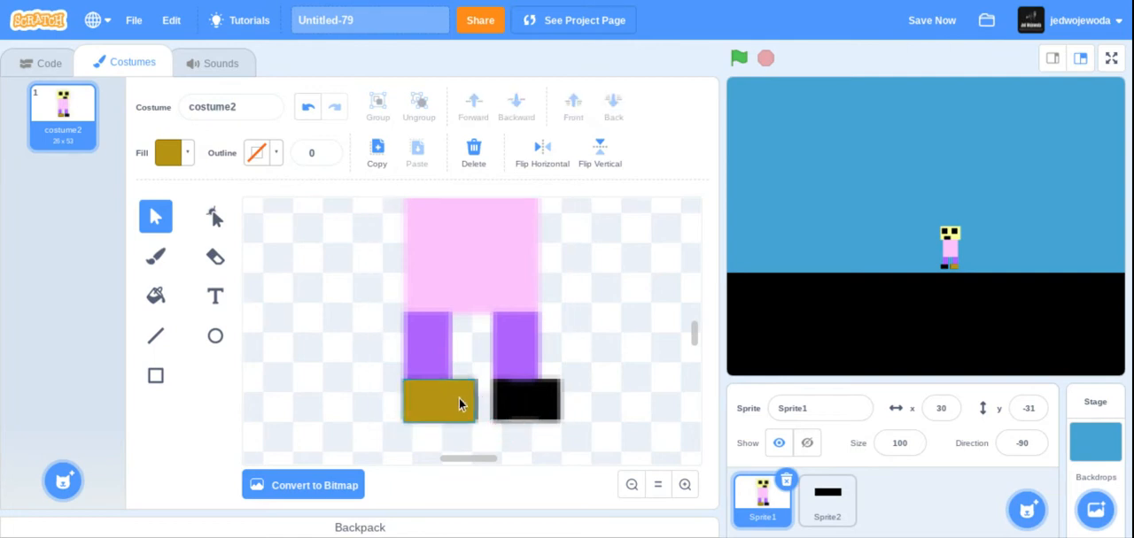
Move the brown rectangle off the shoe, convert the costume to bitmap, and delete both black shoes and the rectangle.
drag(454, 404, 648, 372)
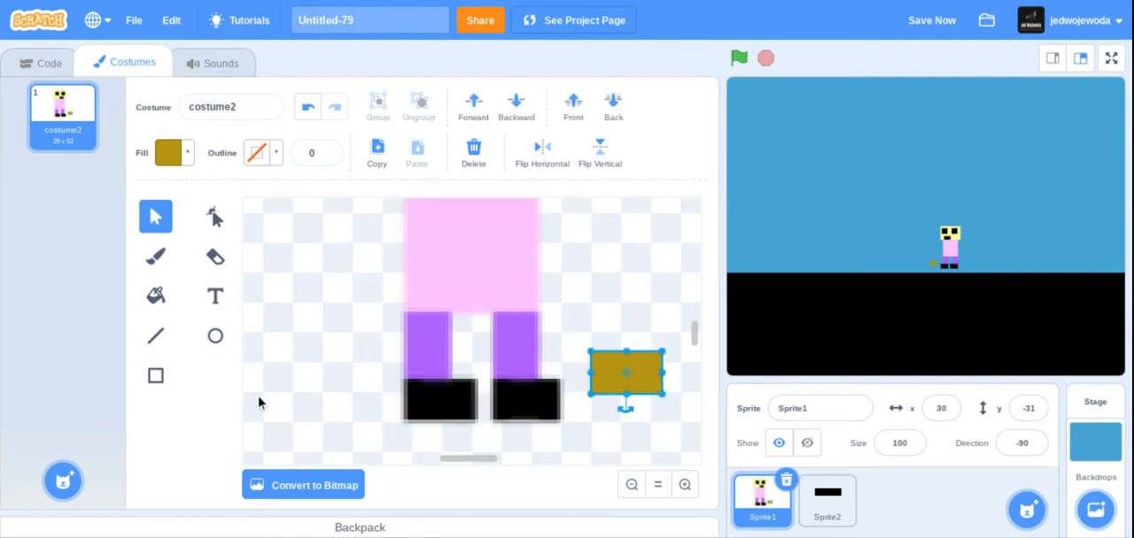
click(333, 486)
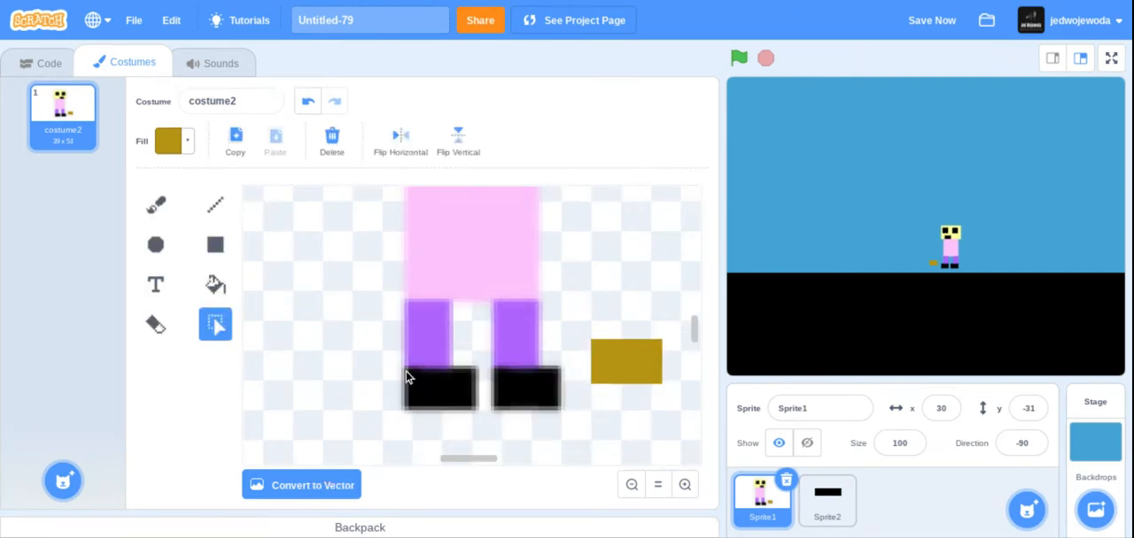
drag(403, 374, 569, 423)
key(Delete)
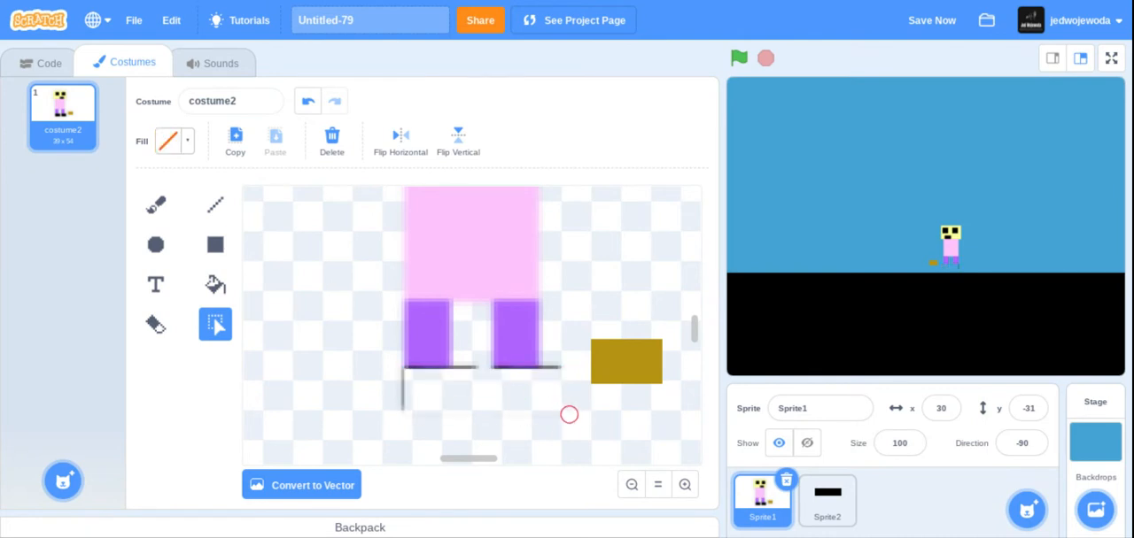
drag(396, 367, 605, 420)
key(Delete)
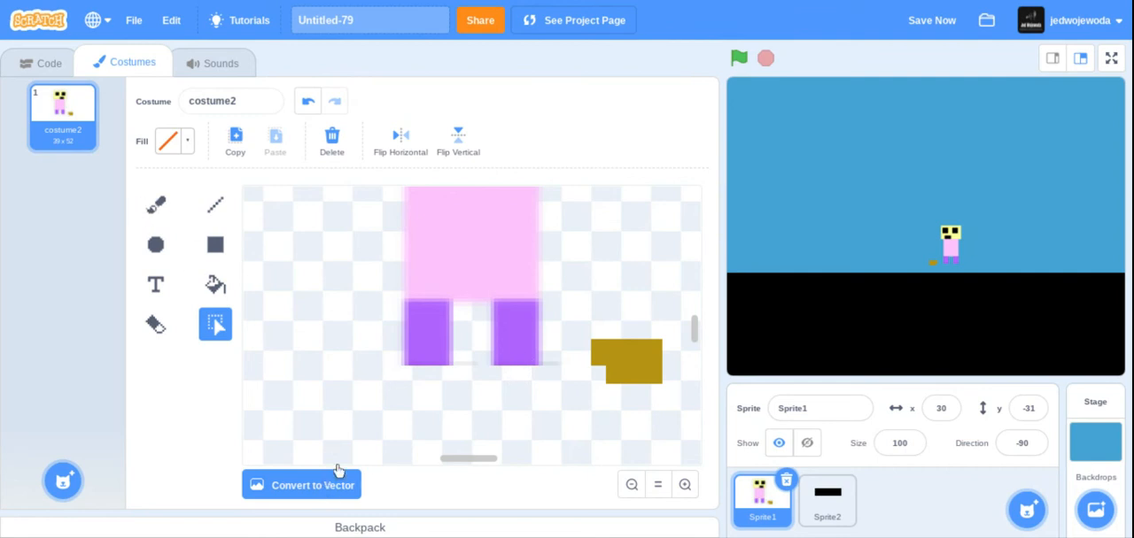
drag(588, 319, 699, 440)
key(Delete)
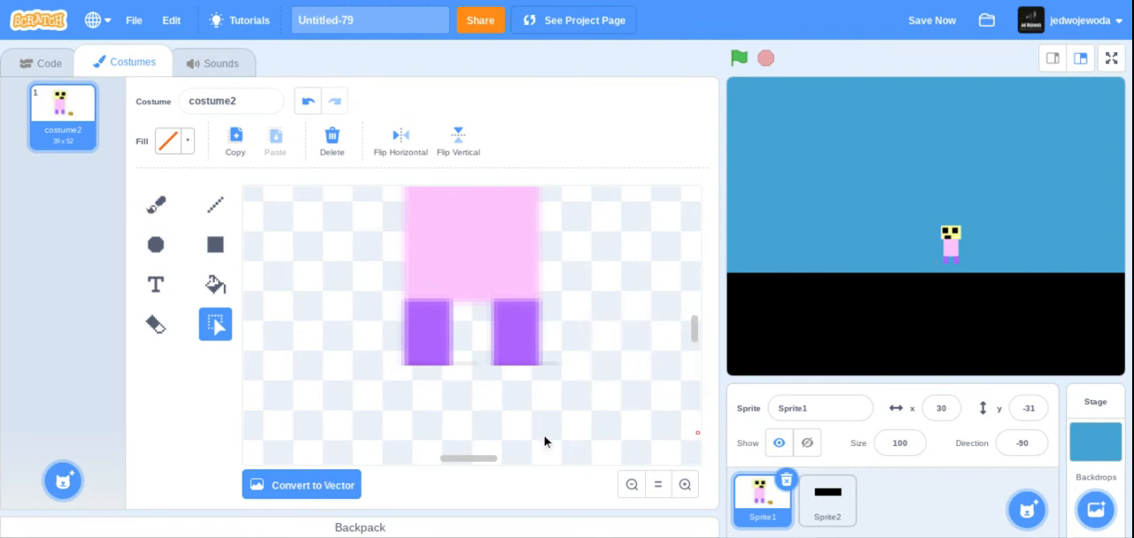
Convert the costume to vector and set the Rectangle tool's fill to dark yellow with color 14, saturation 87, brightness 88.
click(265, 477)
click(155, 375)
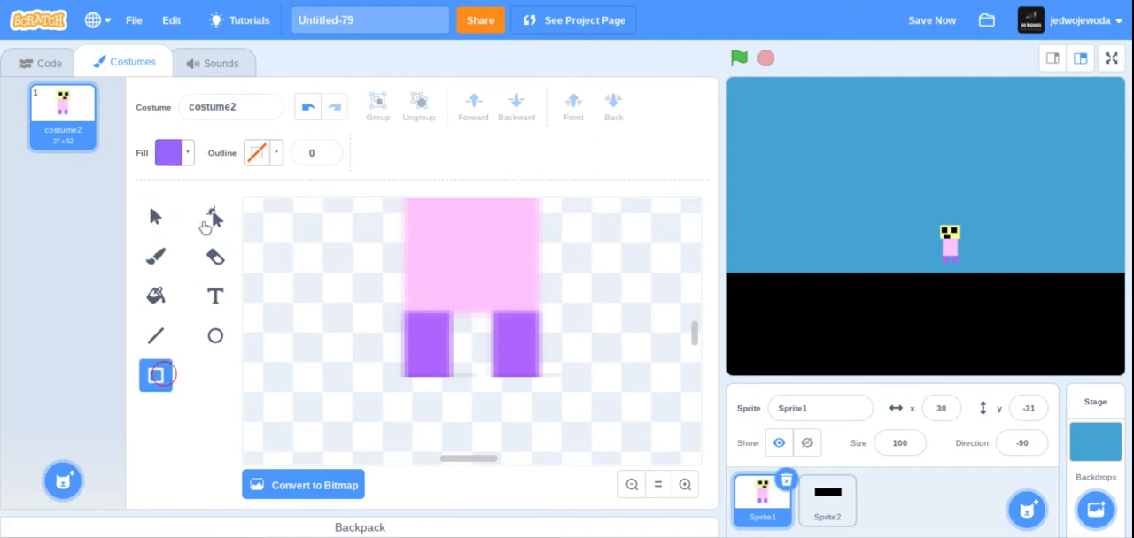
click(181, 154)
drag(186, 244, 124, 247)
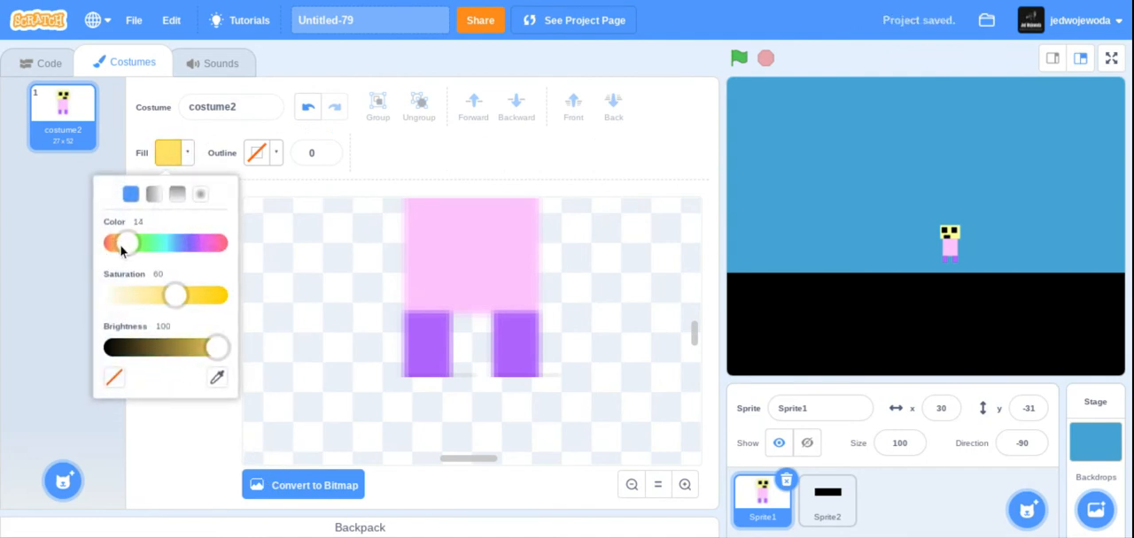
drag(176, 299, 249, 293)
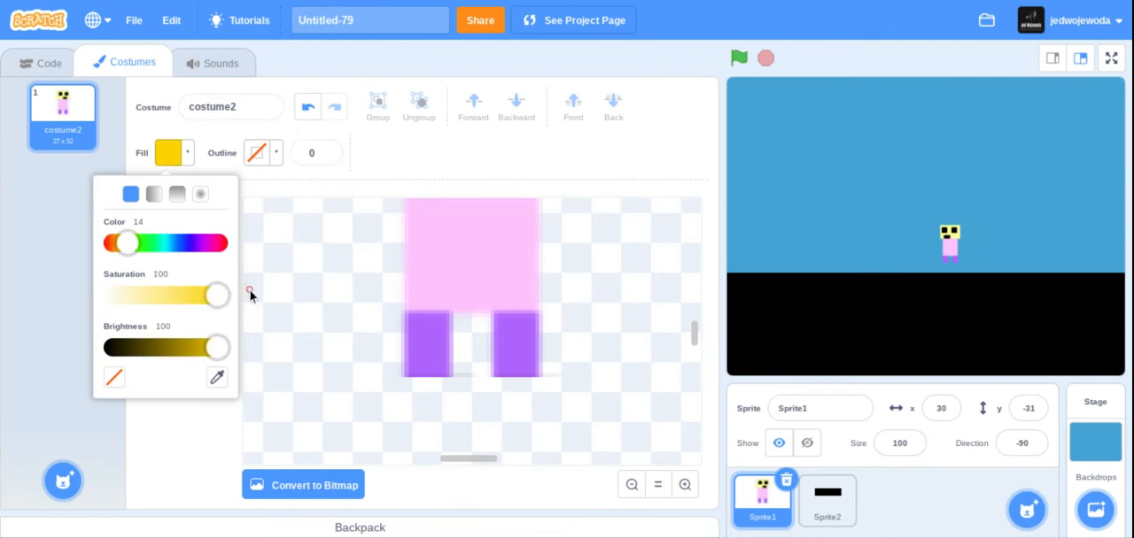
drag(218, 347, 201, 347)
drag(213, 299, 203, 298)
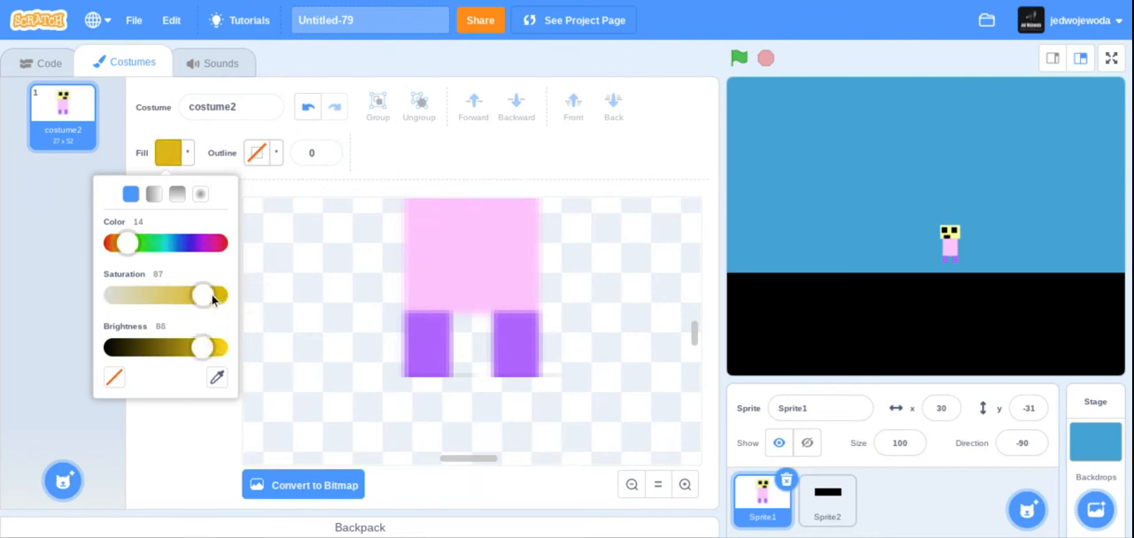
click(182, 451)
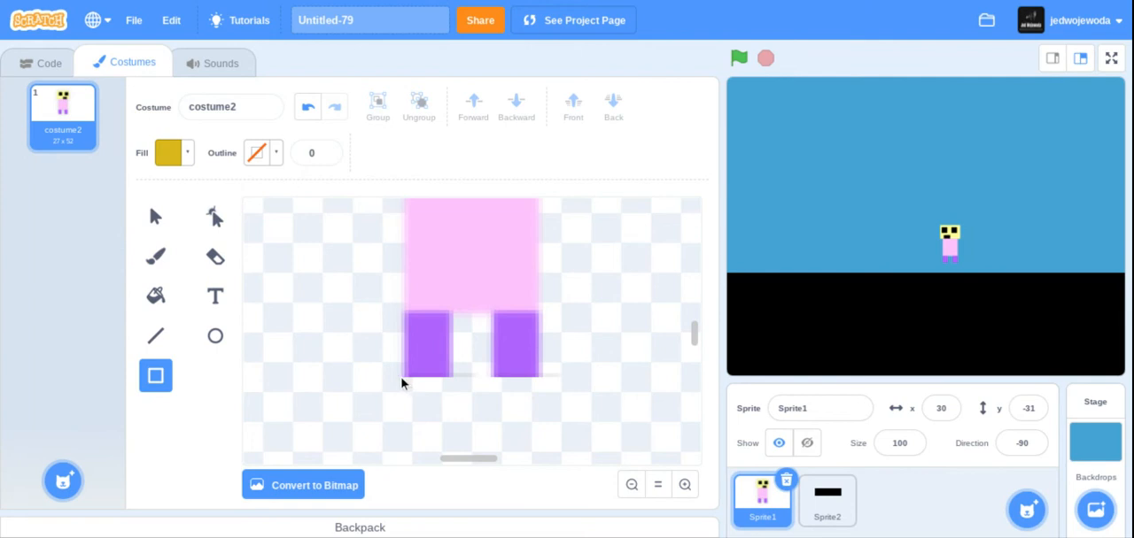
Draw a small dark yellow rectangle as a shoe under the left purple leg and nudge it up against the leg.
mouse_move(401, 383)
mouse_down()
mouse_move(468, 421)
mouse_move(468, 400)
mouse_up()
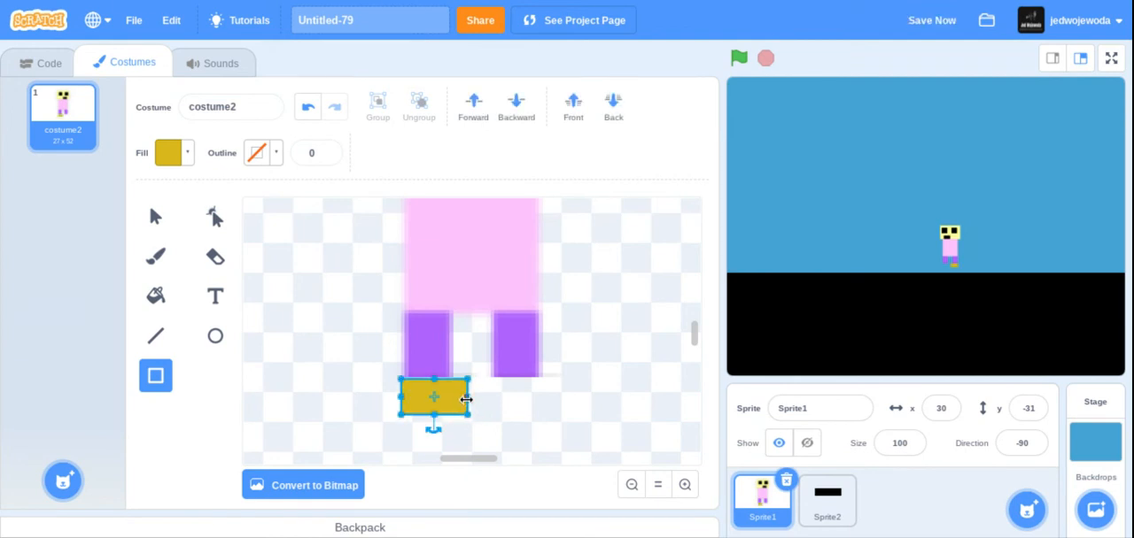
click(154, 232)
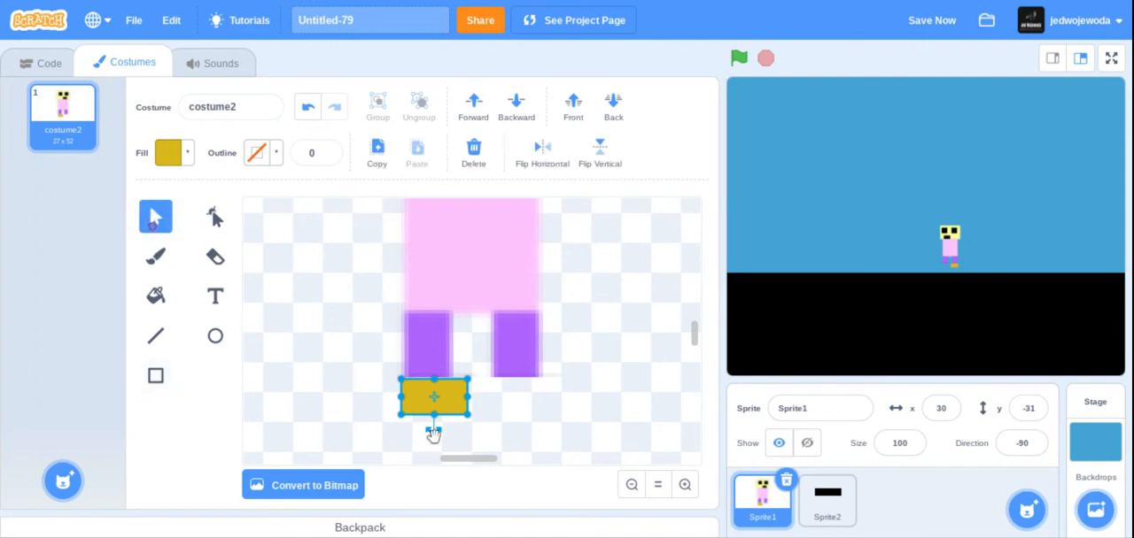
drag(423, 395, 422, 394)
click(351, 372)
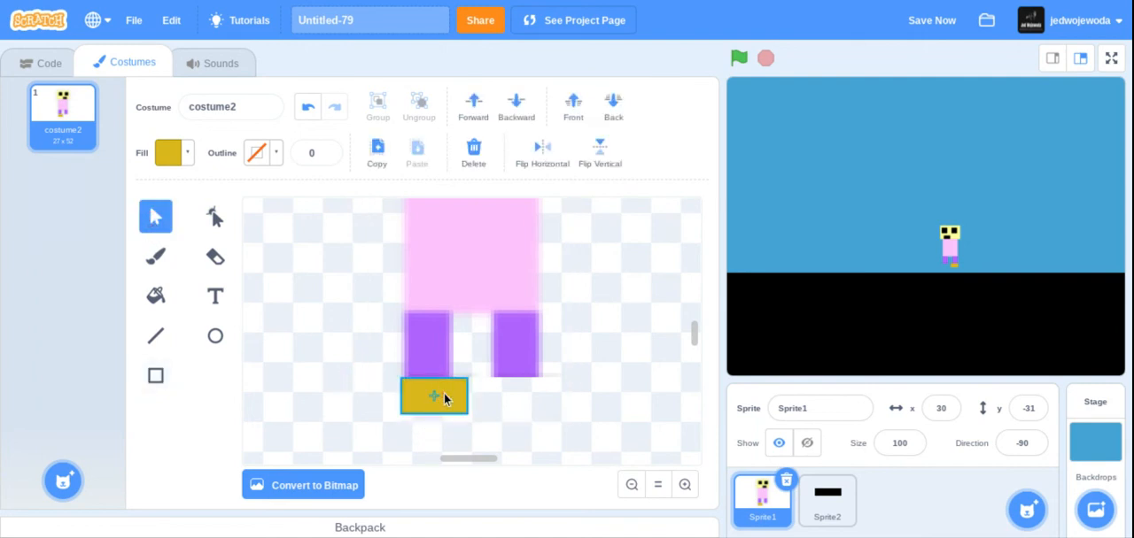
click(444, 399)
click(393, 393)
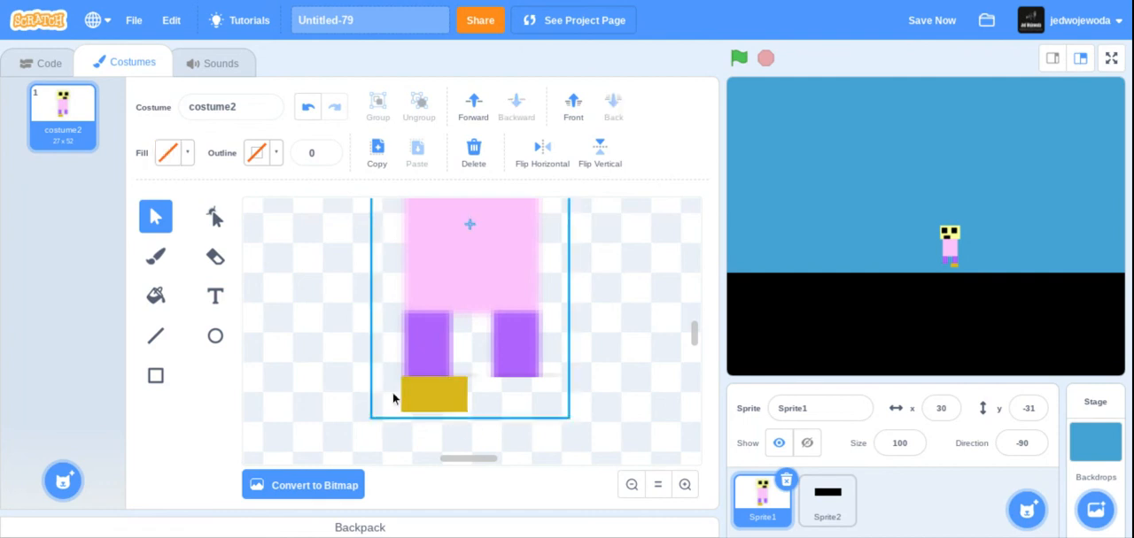
Duplicate the dark yellow shoe and place the copy under the right purple leg, level with the first shoe.
click(444, 401)
click(377, 162)
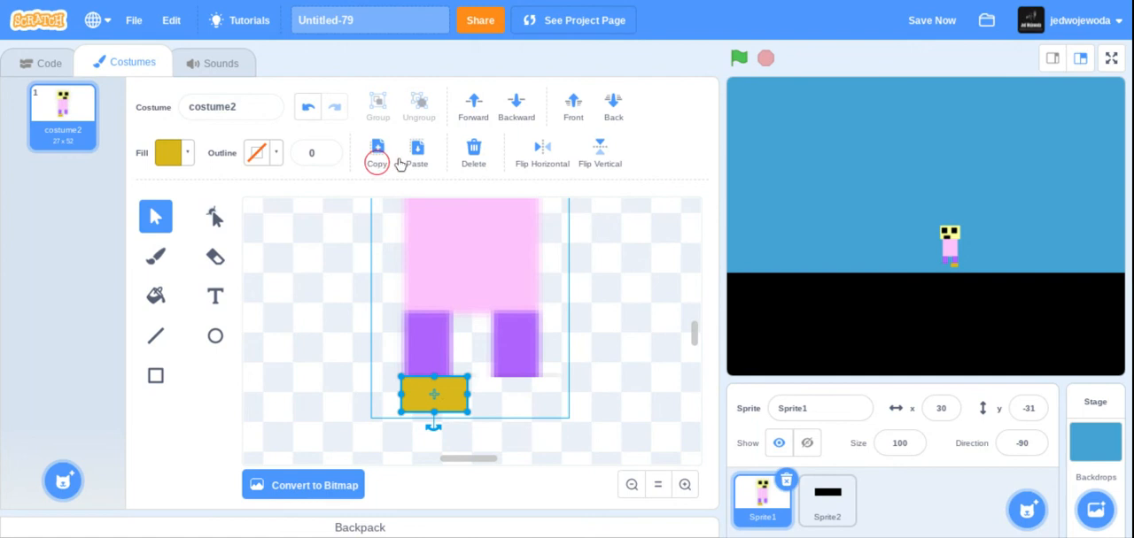
click(415, 156)
drag(475, 436, 528, 403)
click(597, 357)
click(552, 392)
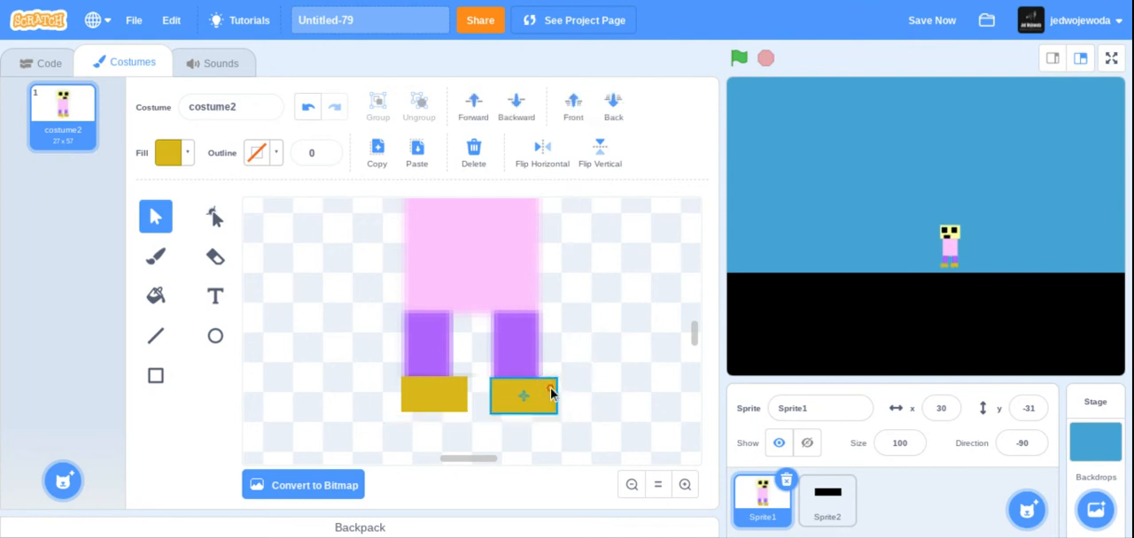
click(646, 321)
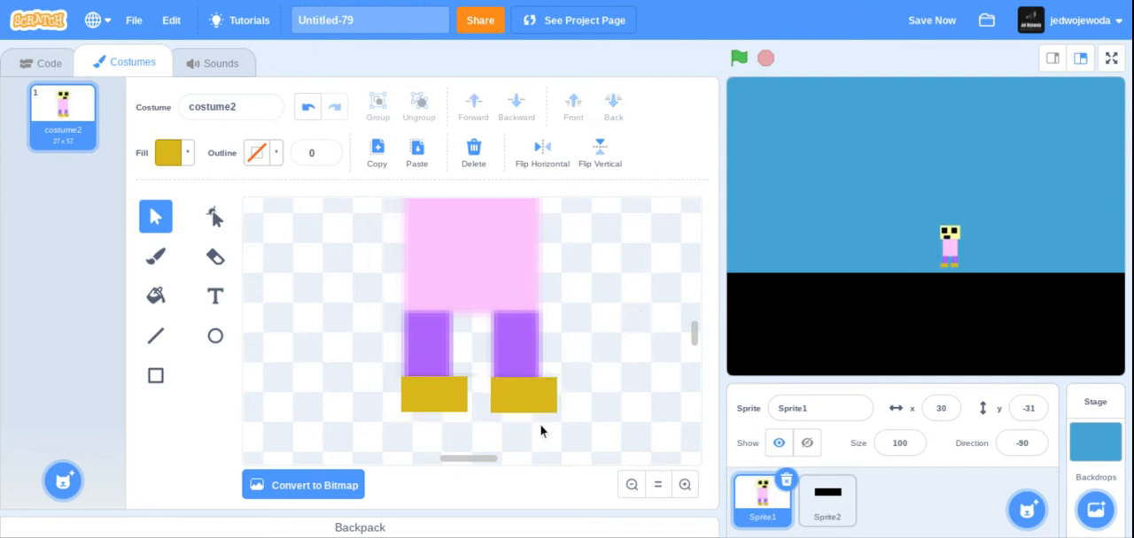
Set the character sprite's rotation style to left/right and run the project.
click(1014, 443)
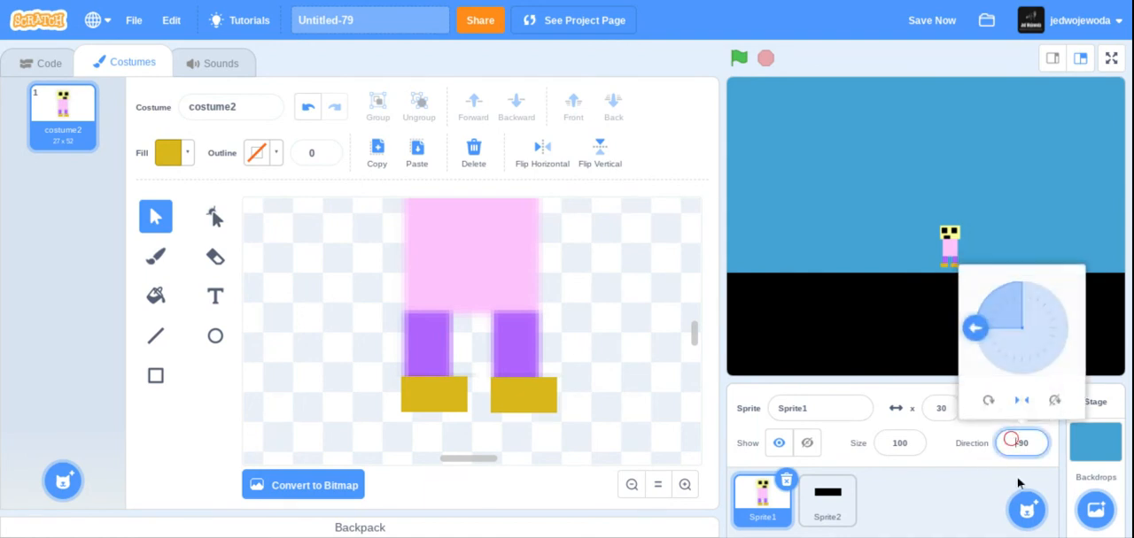
click(989, 400)
click(1021, 400)
click(738, 61)
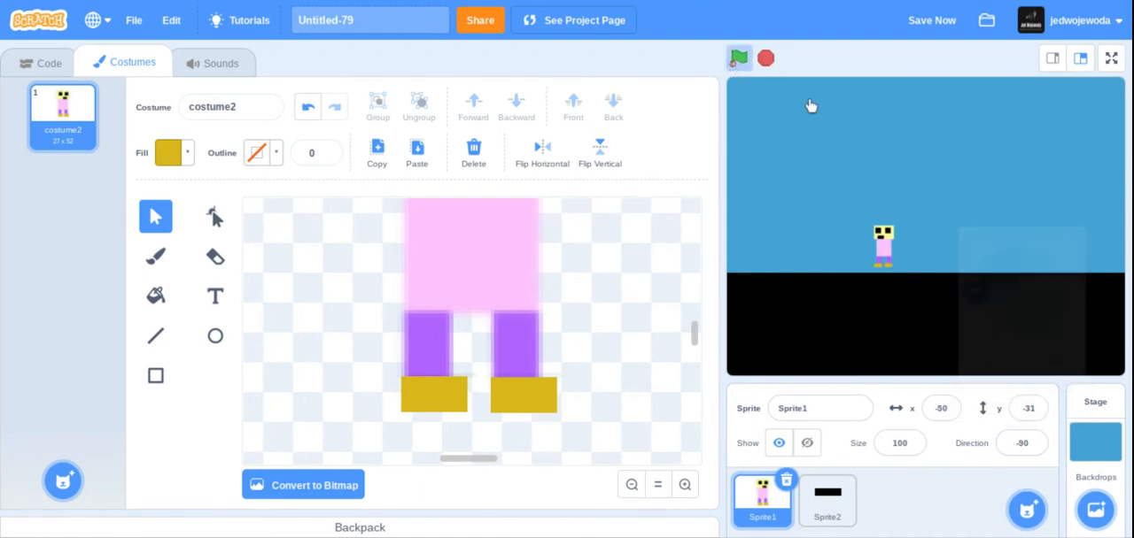
Move the whole character slightly down in the costume so the shoes rest on the black ground, and view the stage full screen.
click(657, 485)
drag(423, 320, 544, 350)
drag(478, 319, 477, 324)
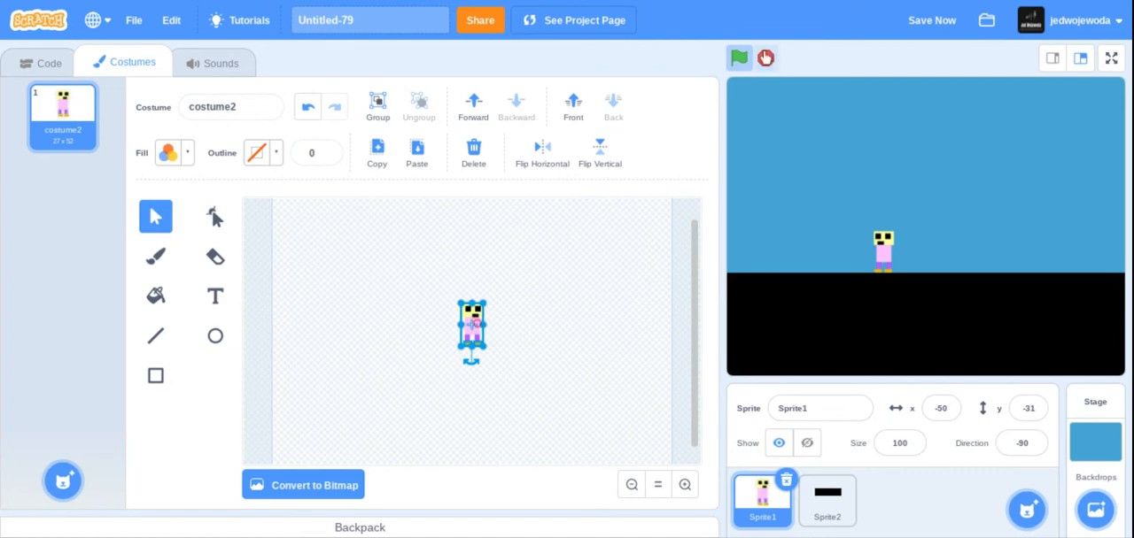
click(1111, 57)
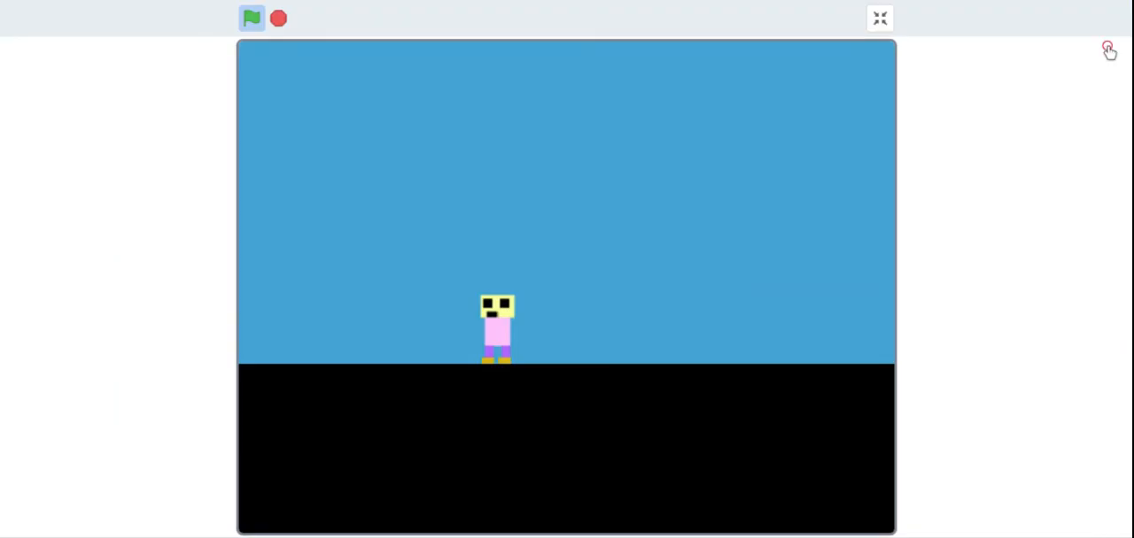